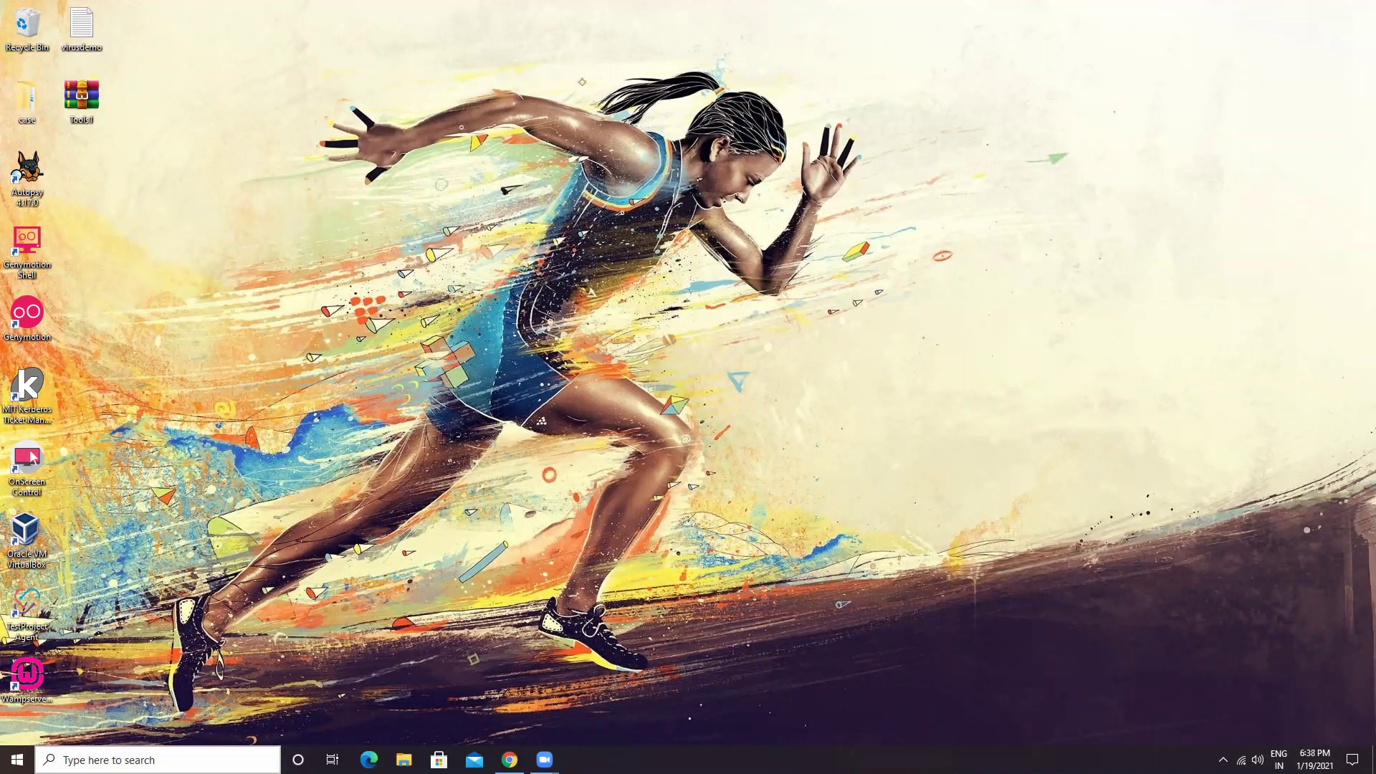
Step: Find and launch FTK Imager from the Windows search
left_click(165, 759)
type("ftk")
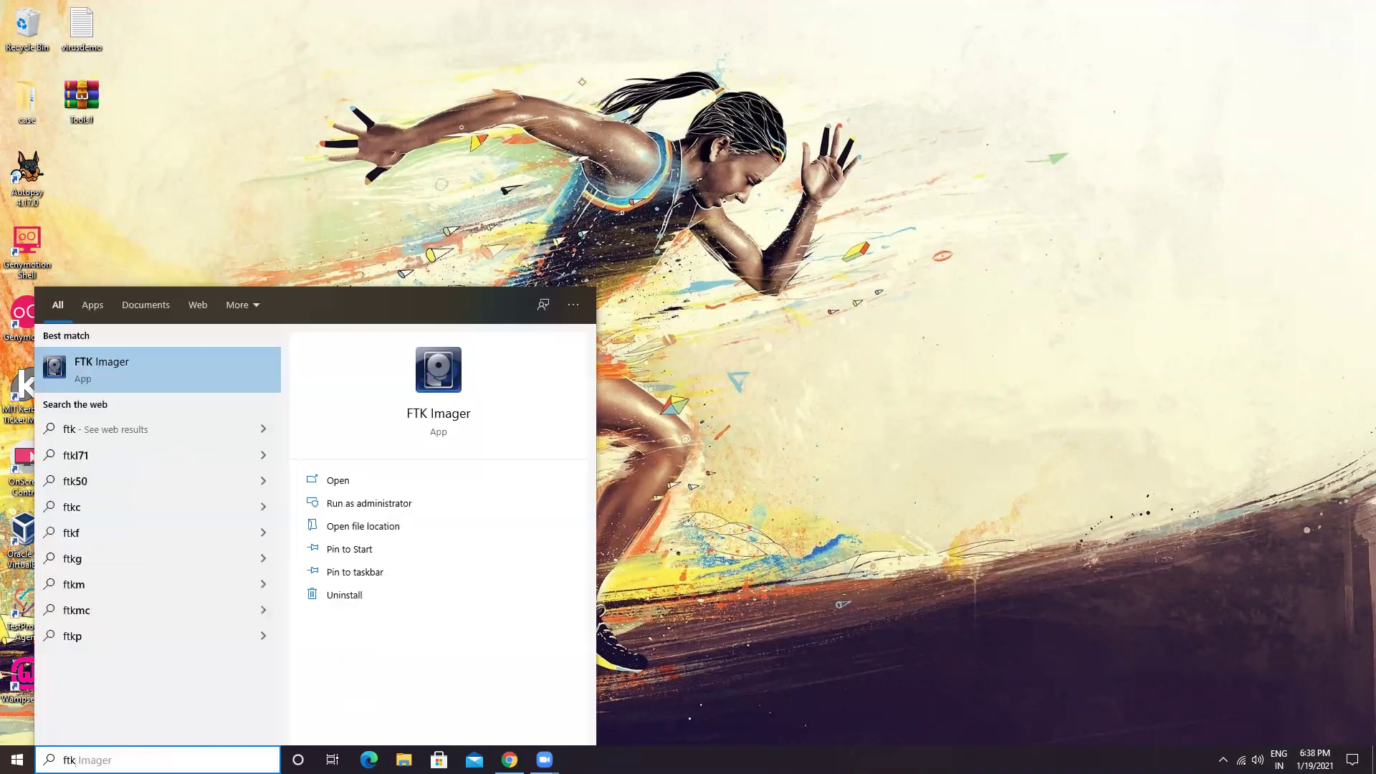
key("Return")
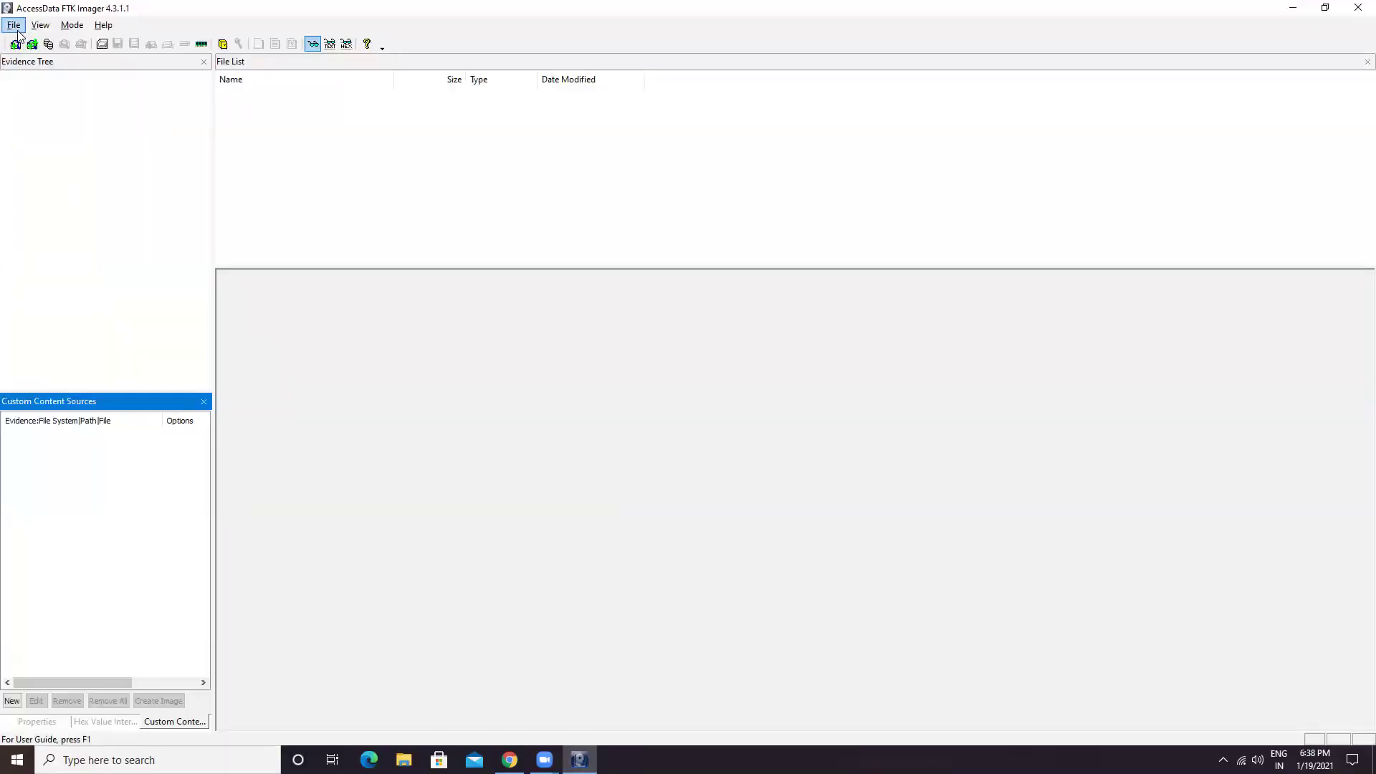
Step: Start a new disk image with a logical drive as the evidence type and C:\ [NTFS] as the source
left_click(12, 25)
left_click(51, 128)
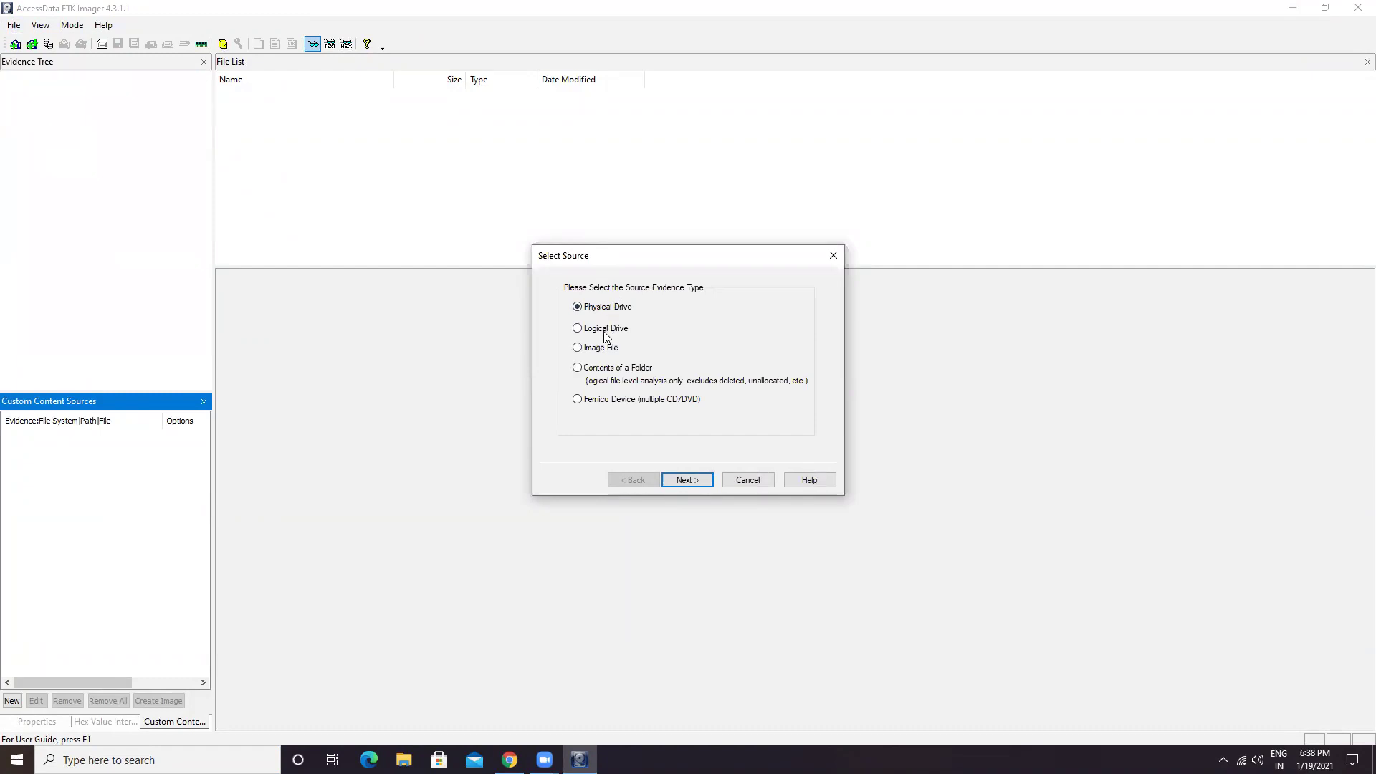
left_click(578, 329)
left_click(690, 482)
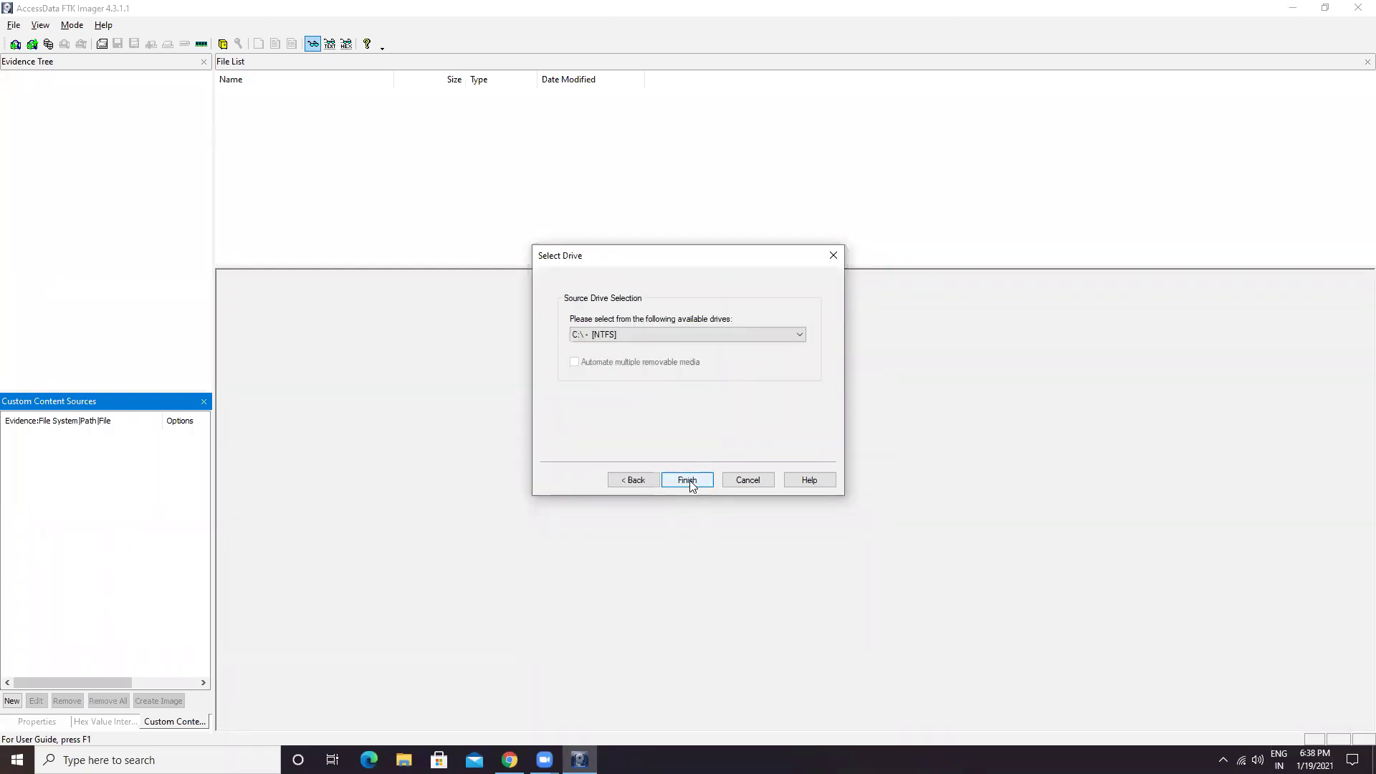
left_click(640, 332)
left_click(635, 343)
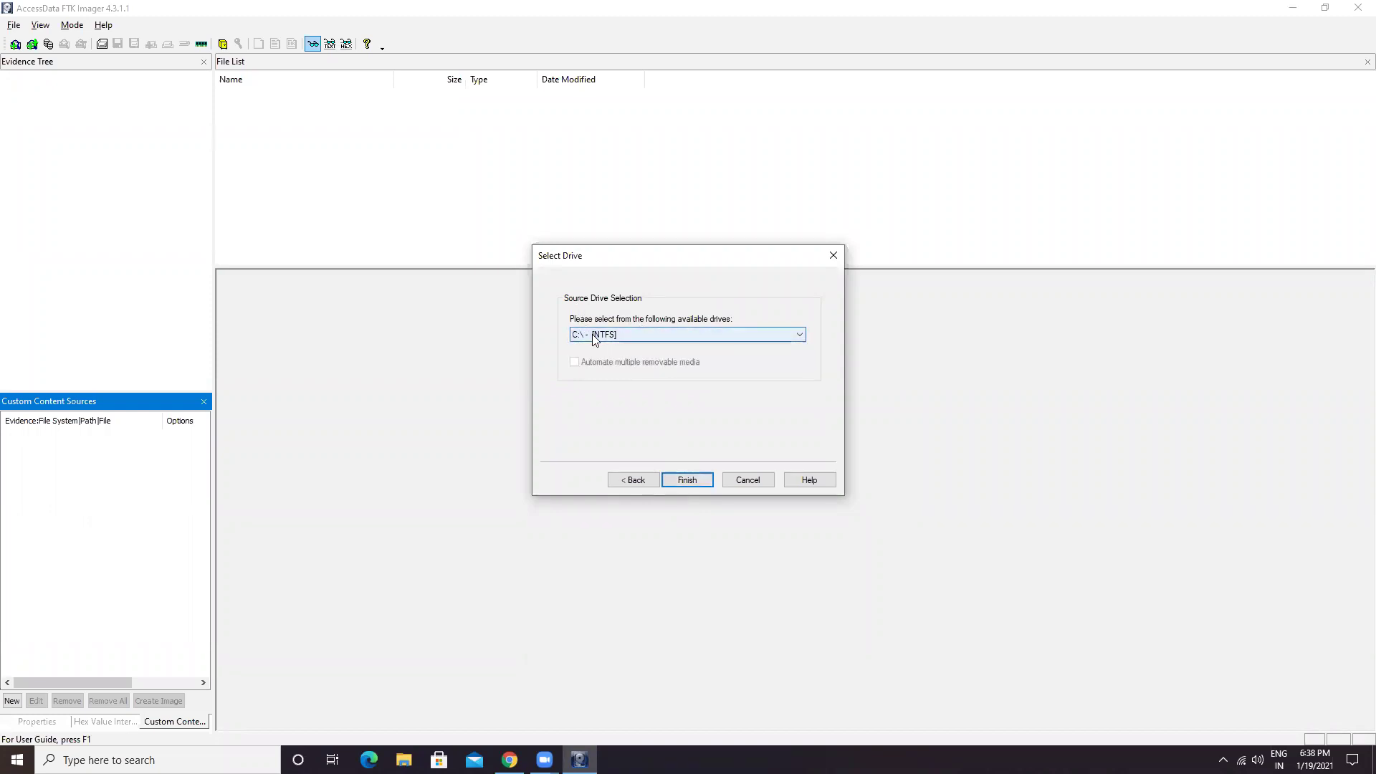
left_click(690, 479)
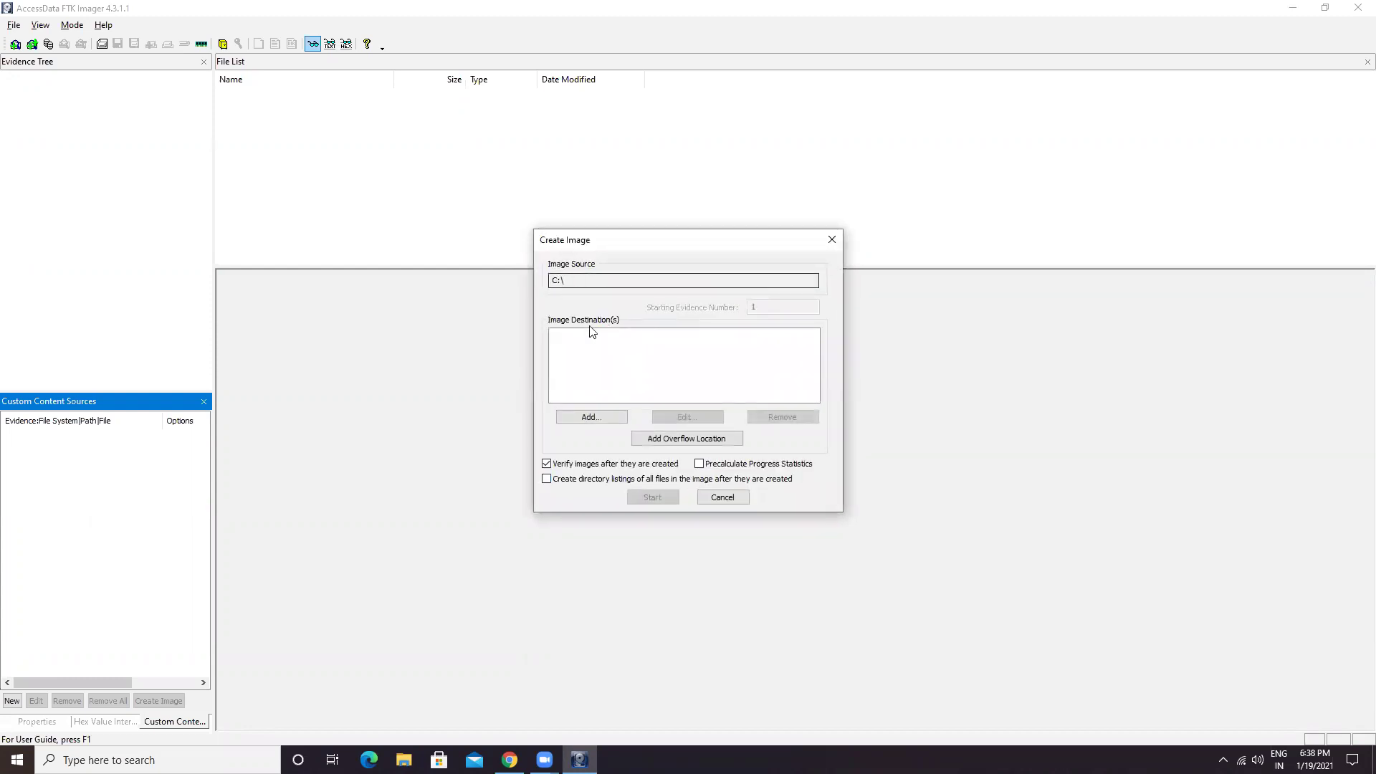
left_click(589, 417)
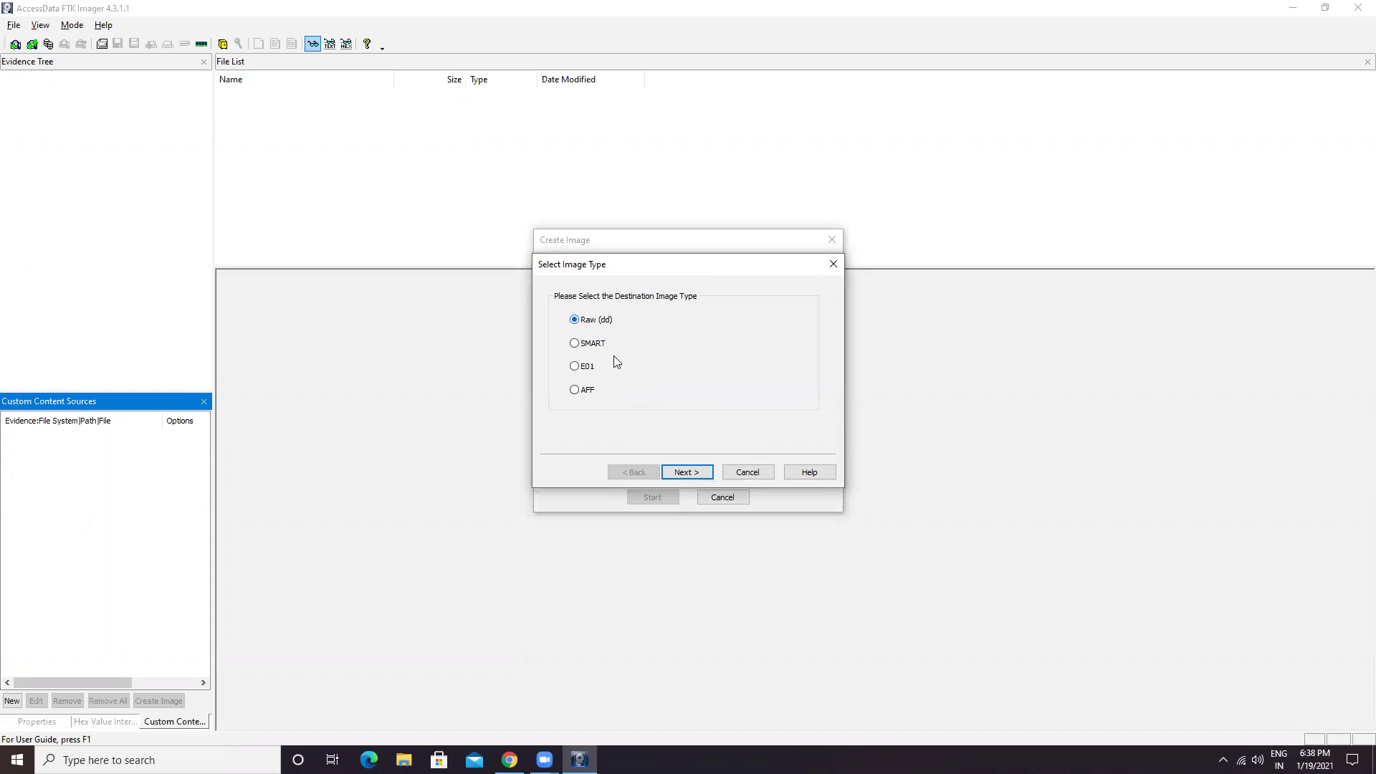
left_click(686, 470)
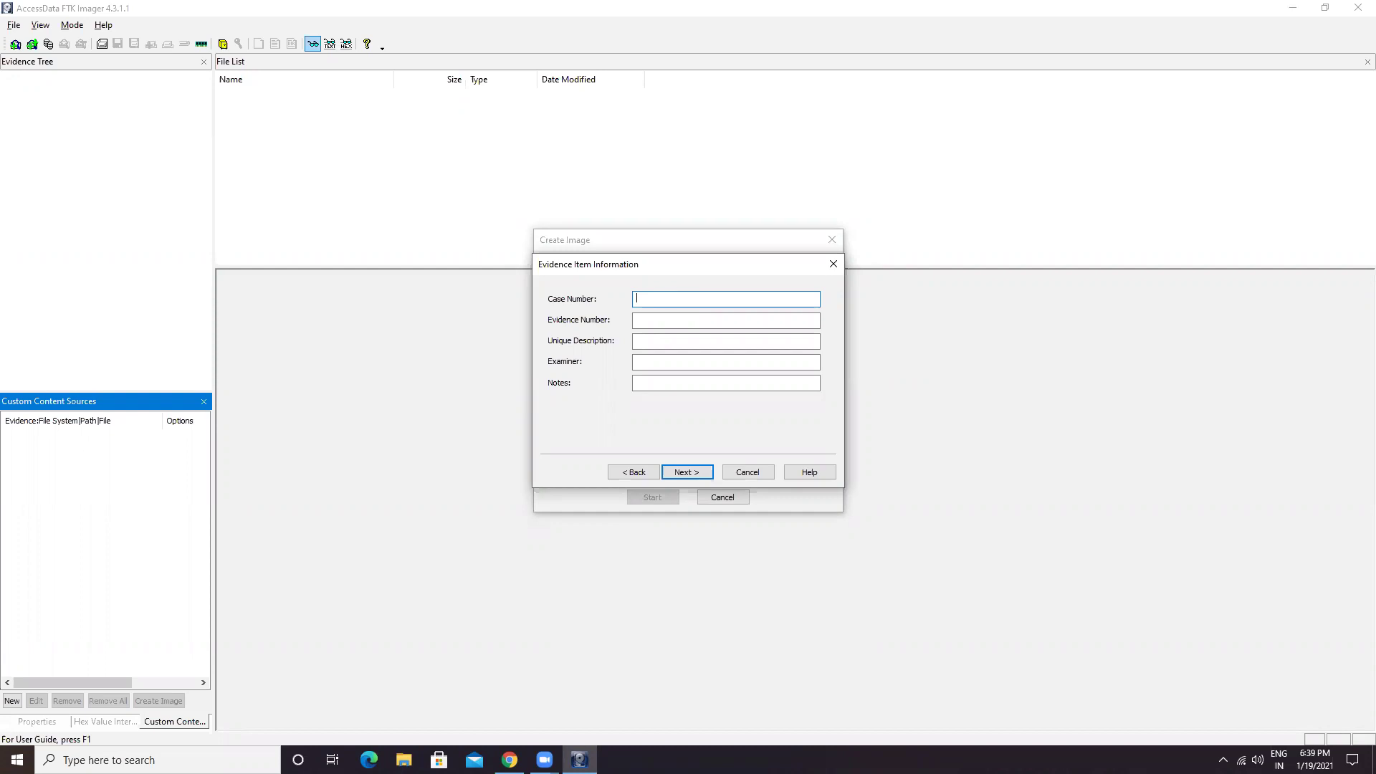
type("I")
type("1")
type("-2021")
type("-1")
key("BackSpace")
type("01-19")
Step: Set the evidence number to 001 and the unique description to "Image file of C-Drive"
left_click(660, 319)
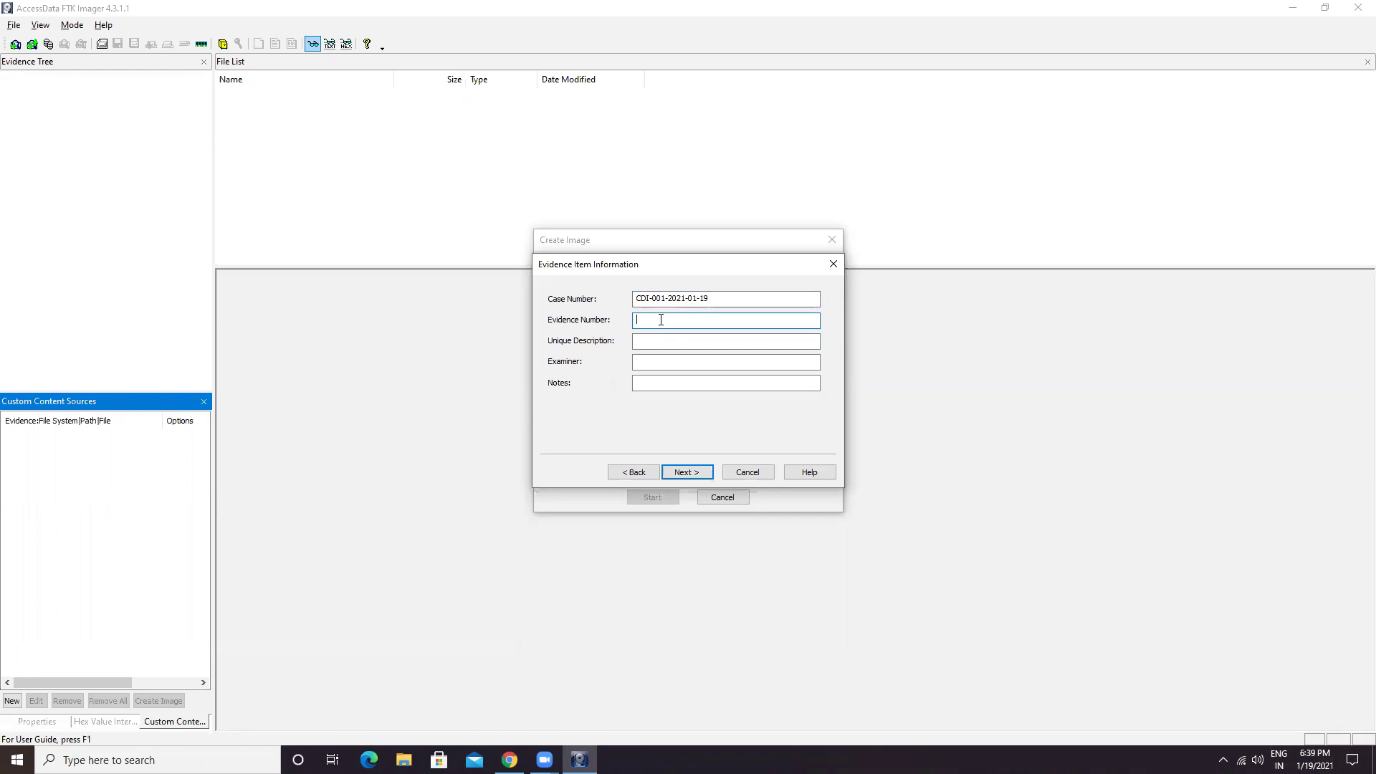
type("001")
left_click(654, 340)
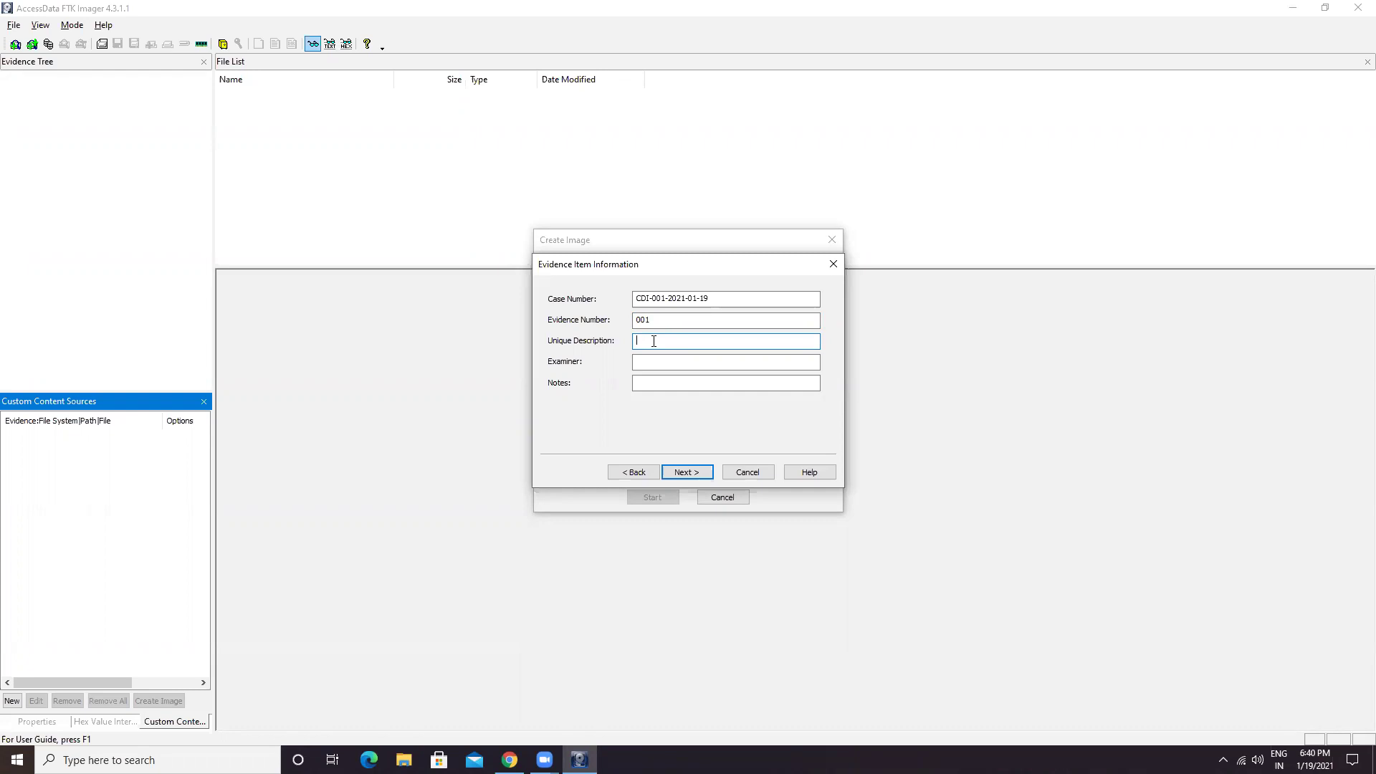
type("nag")
type("e")
key("BackSpace")
key("BackSpace")
key("BackSpace")
key("BackSpace")
type("mage file of C-Drive")
Step: Enter the examiner's full name in the evidence item information
left_click(674, 361)
type("Rach")
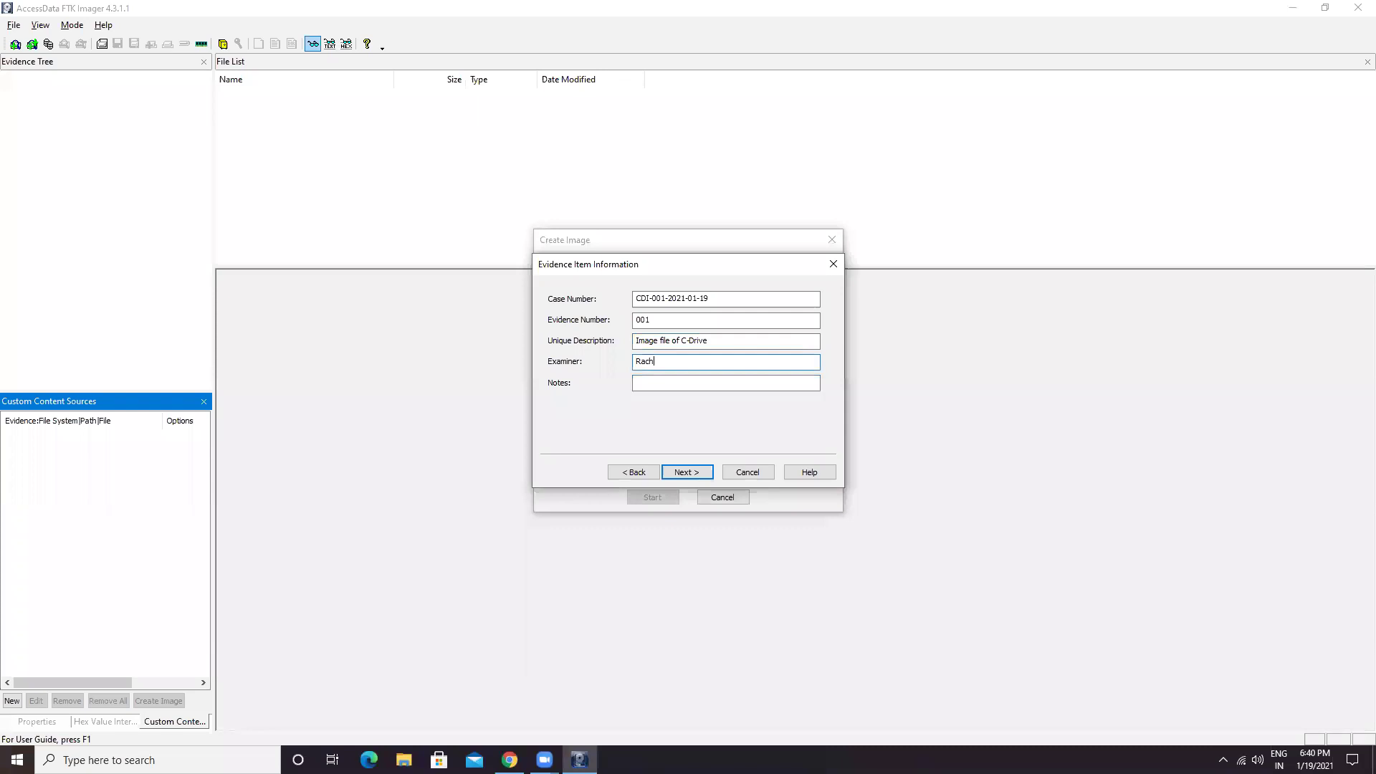
type("it Goyal")
left_click(688, 386)
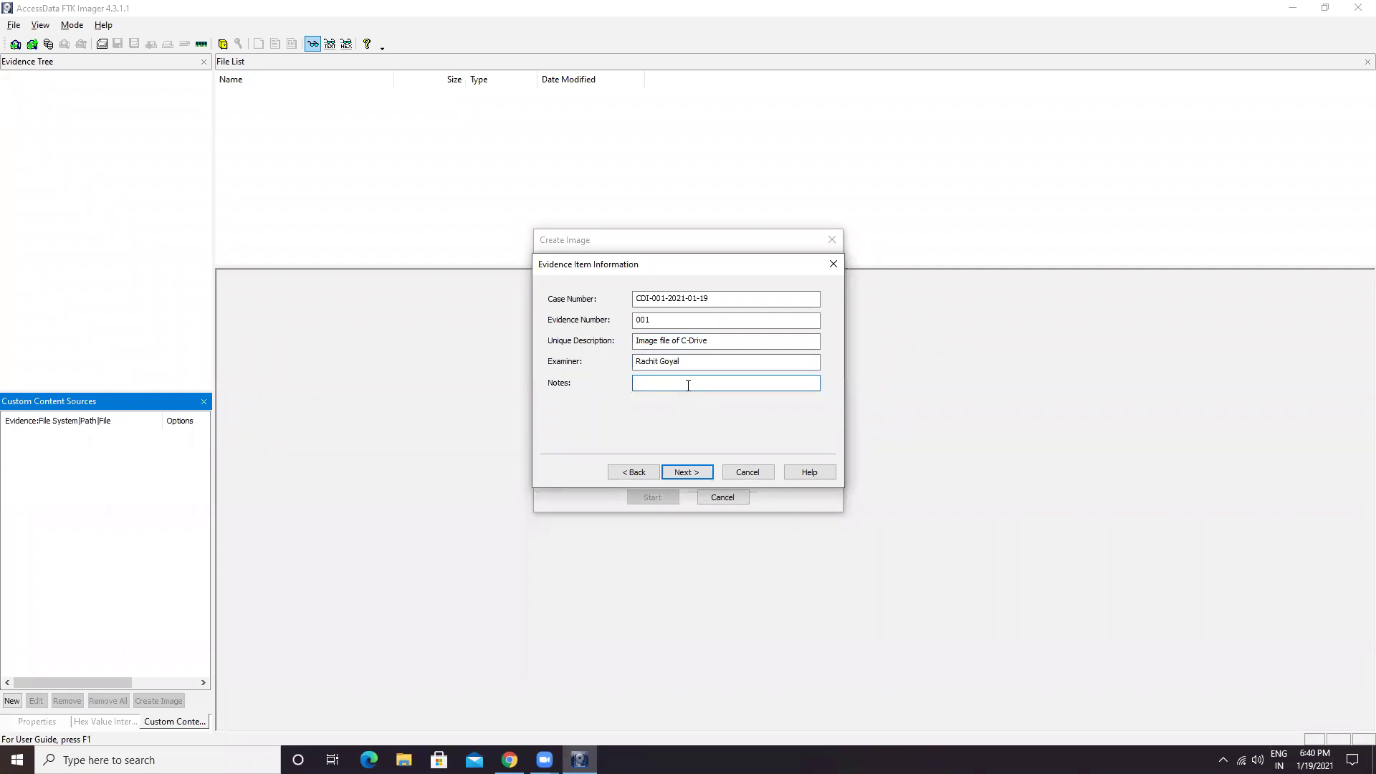
type("This is my")
type("ystem D")
key("BackSpace")
key("BackSpace")
key("BackSpace")
key("BackSpace")
key("BackSpace")
key("BackSpace")
key("BackSpace")
key("BackSpace")
key("BackSpace")
key("BackSpace")
key("BackSpace")
Step: Accept the evidence information and browse to New Volume (E:) for the image destination folder
left_click(686, 473)
left_click(572, 316)
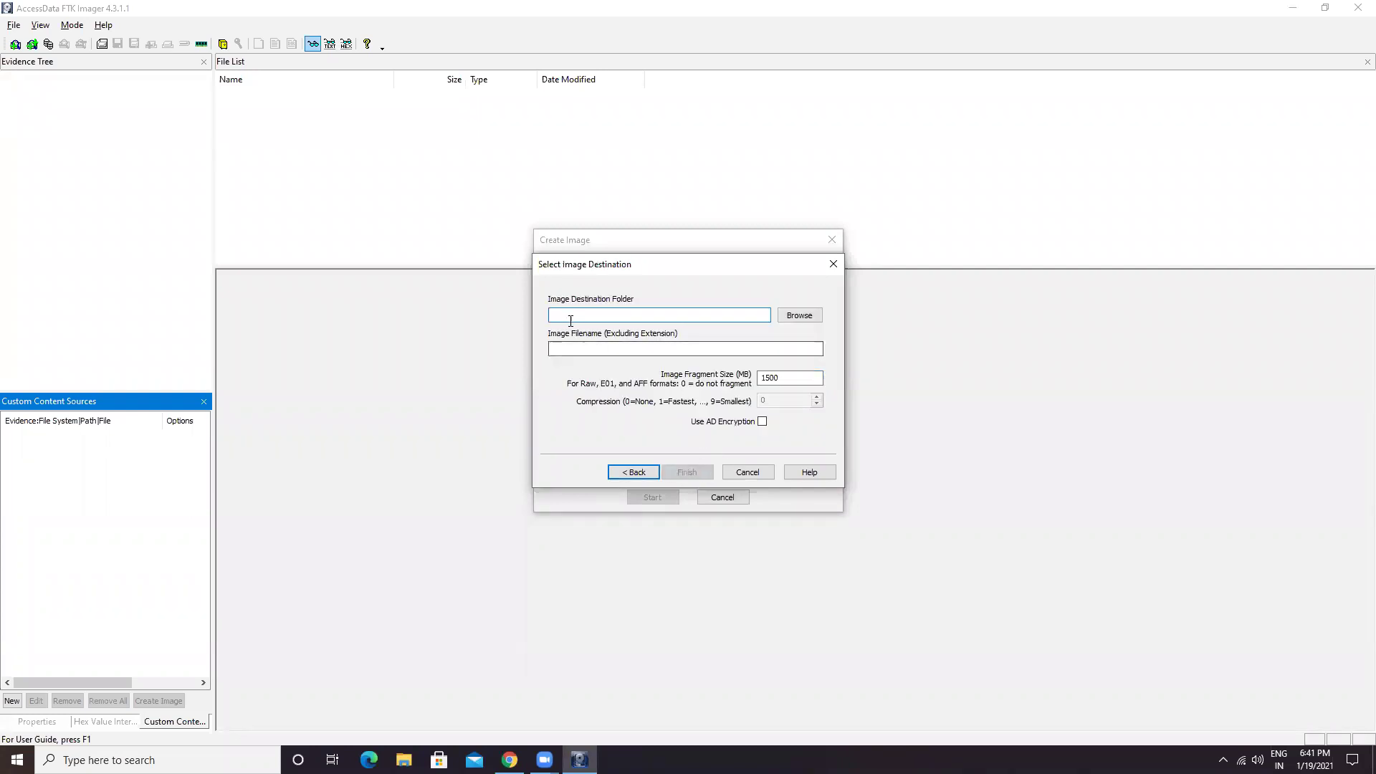
left_click(799, 315)
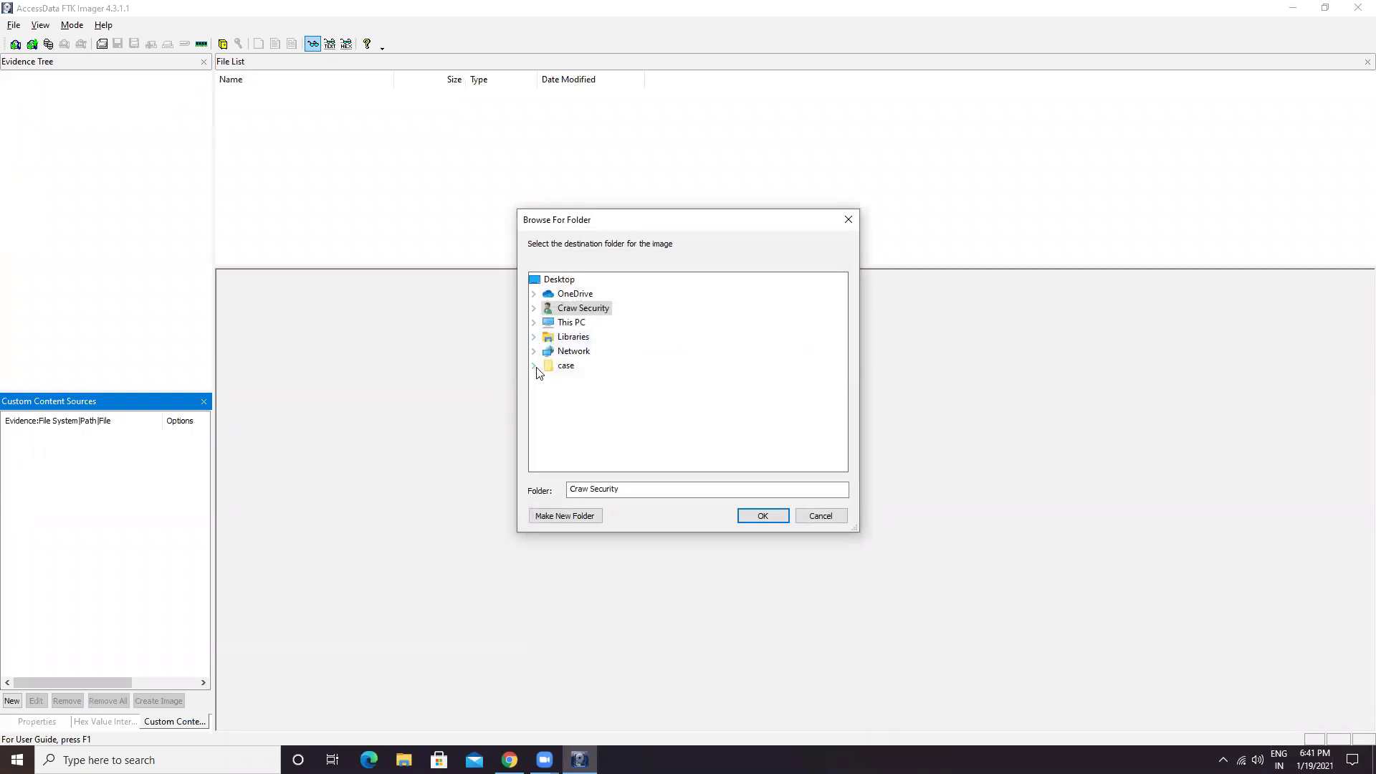
left_click(534, 324)
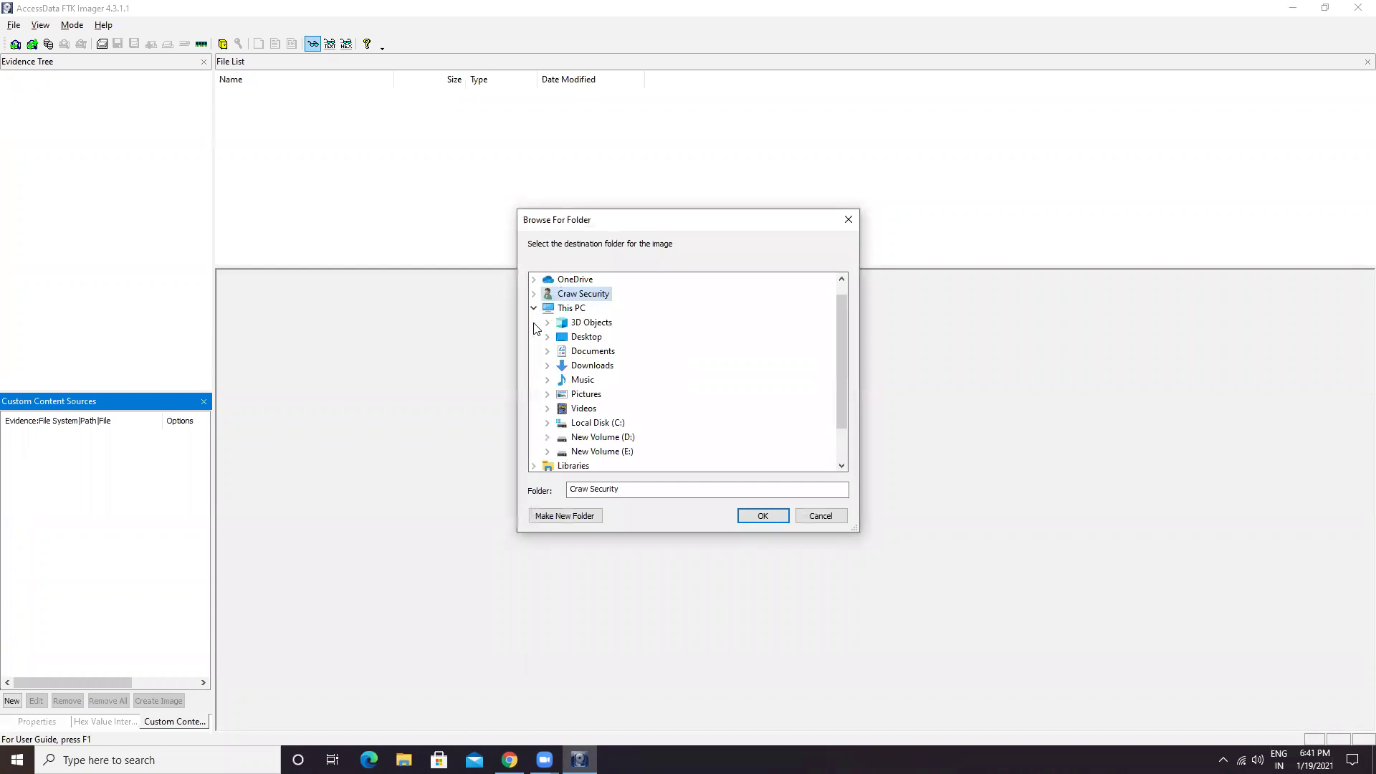
left_click(616, 451)
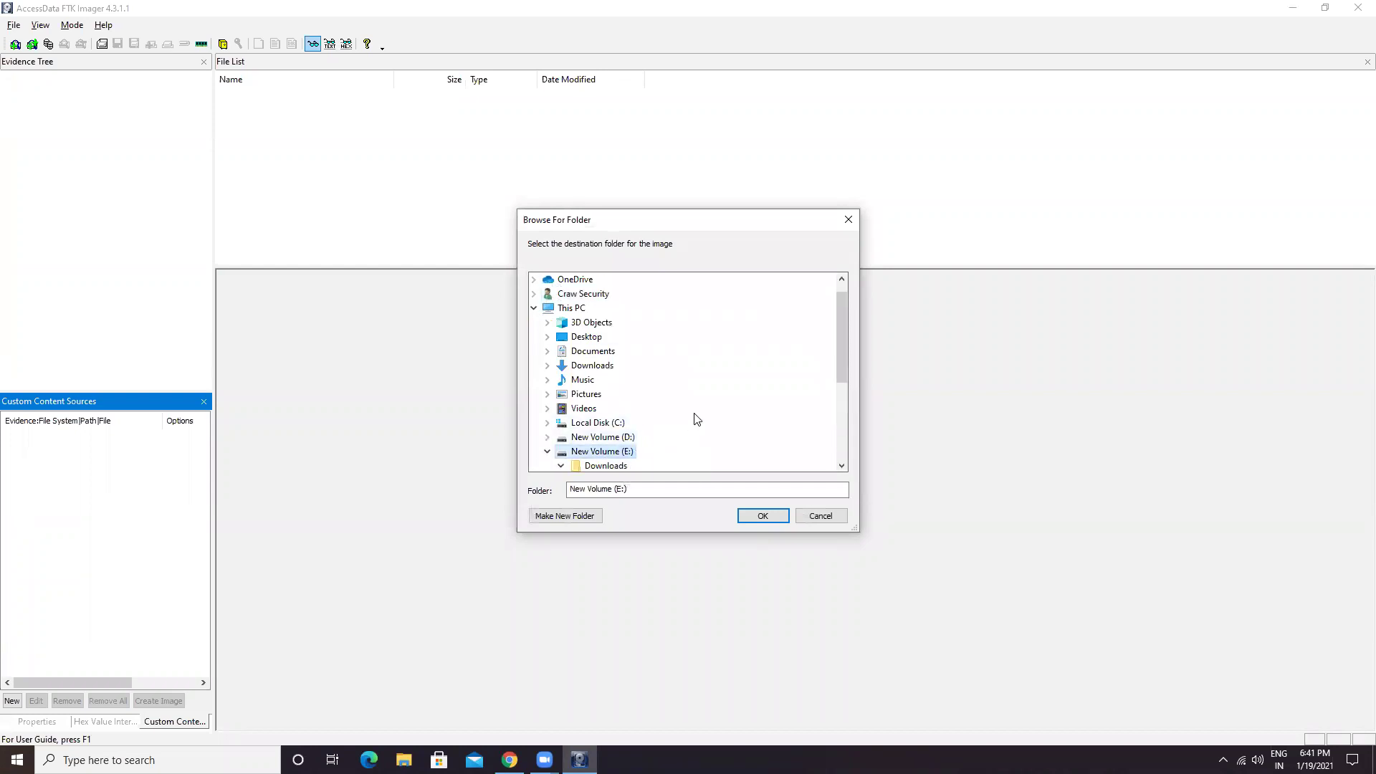
scroll(840, 376, "down", 1)
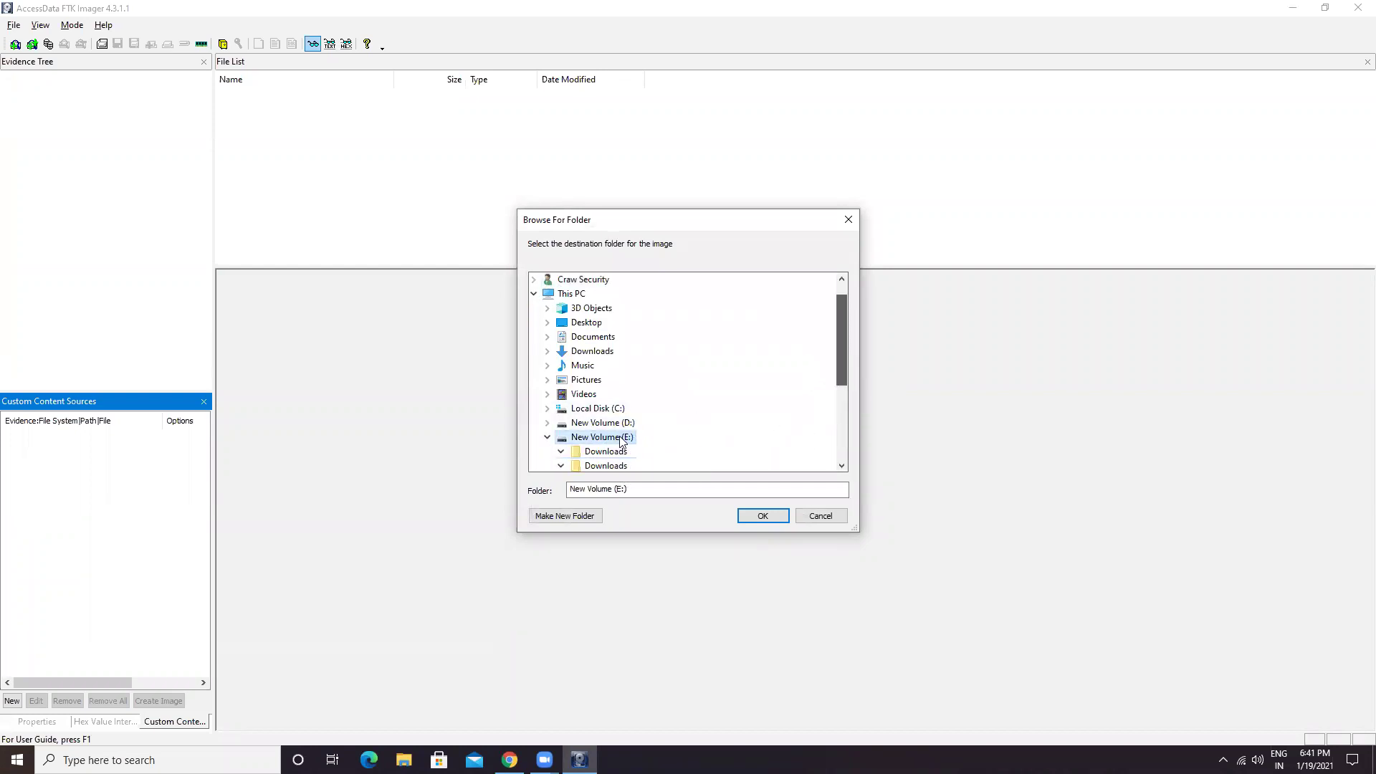
scroll(552, 438, "down", 3)
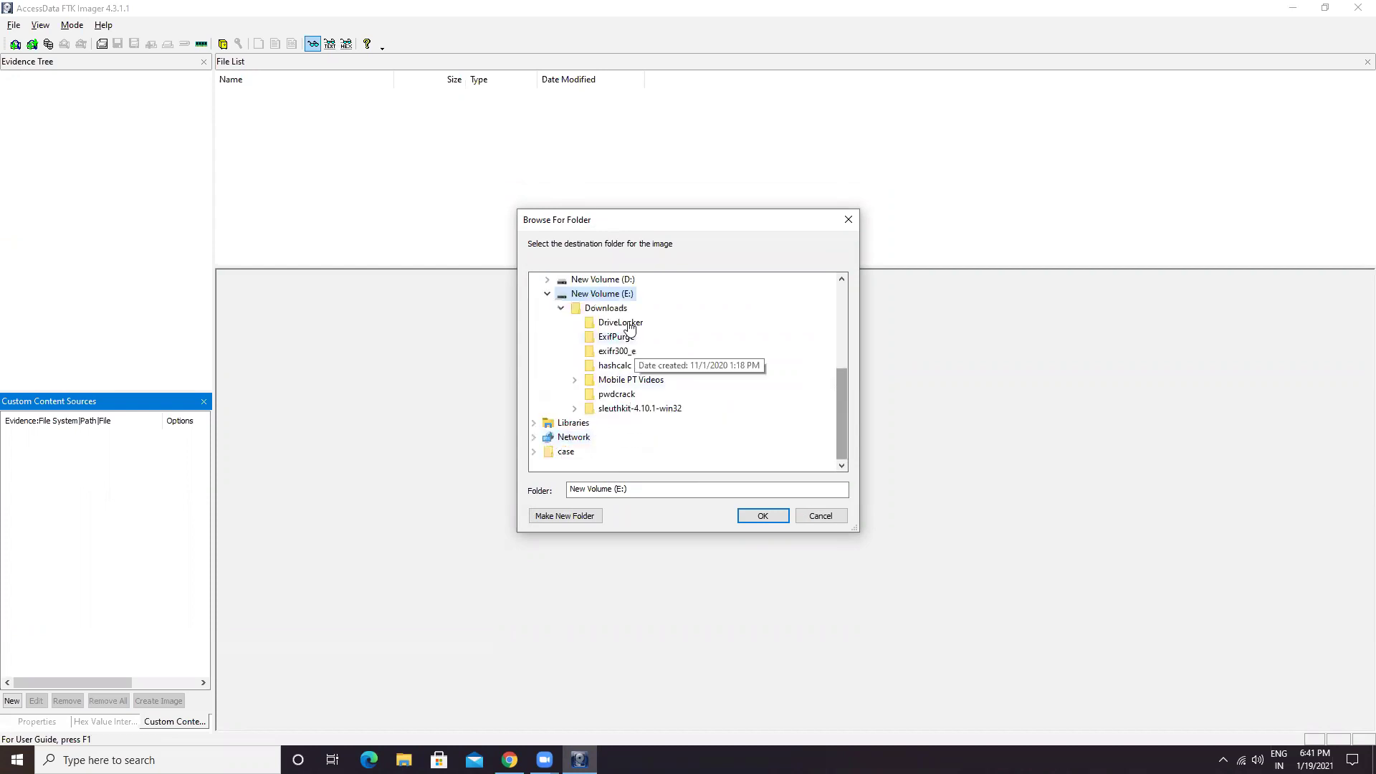
left_click(568, 516)
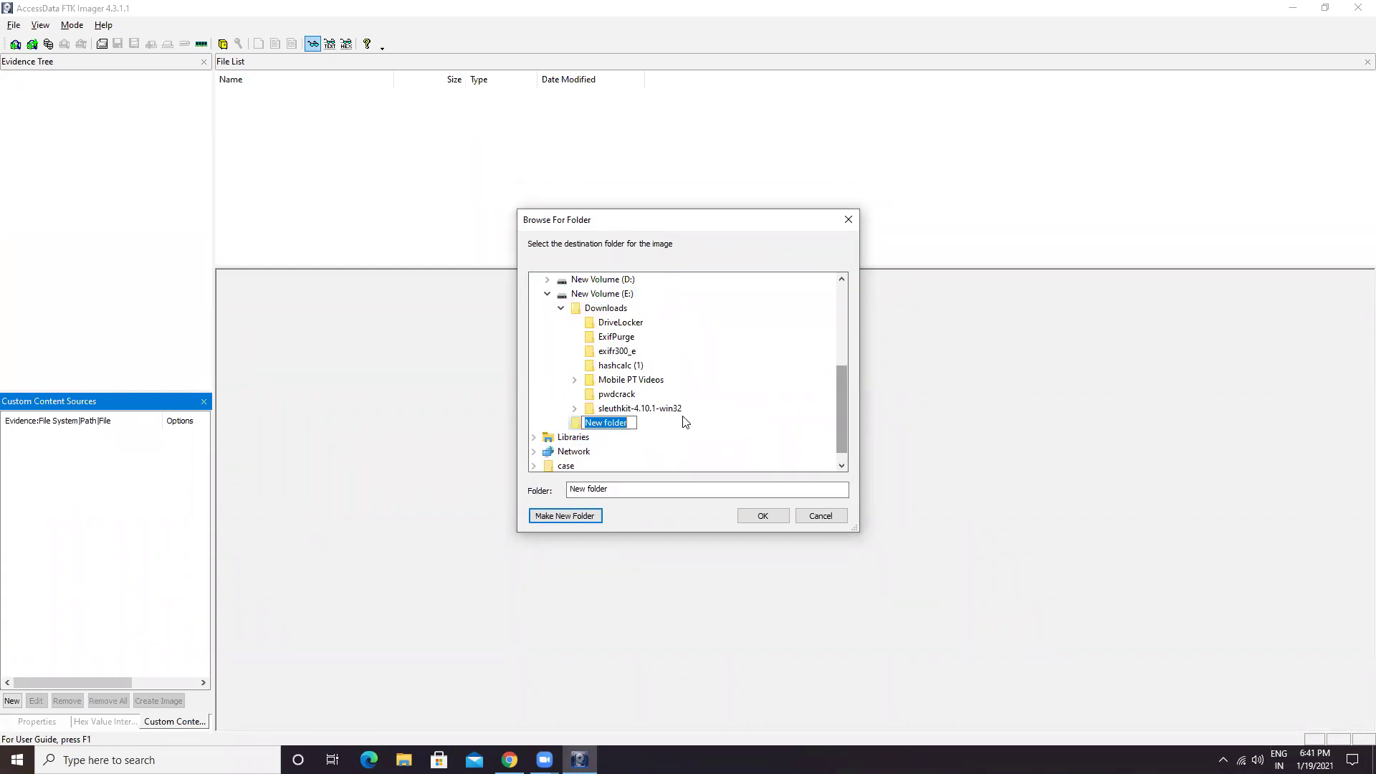
key("Return")
right_click(601, 426)
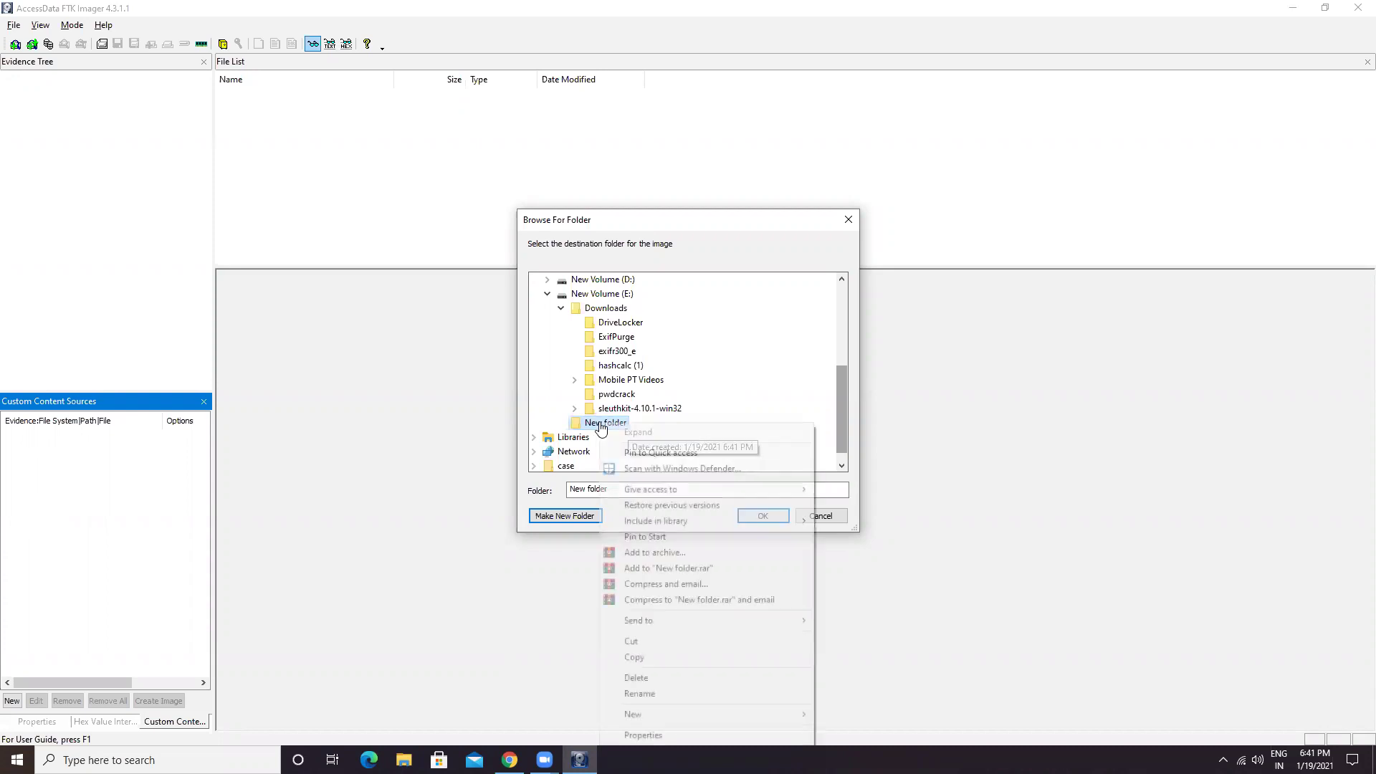
left_click(635, 677)
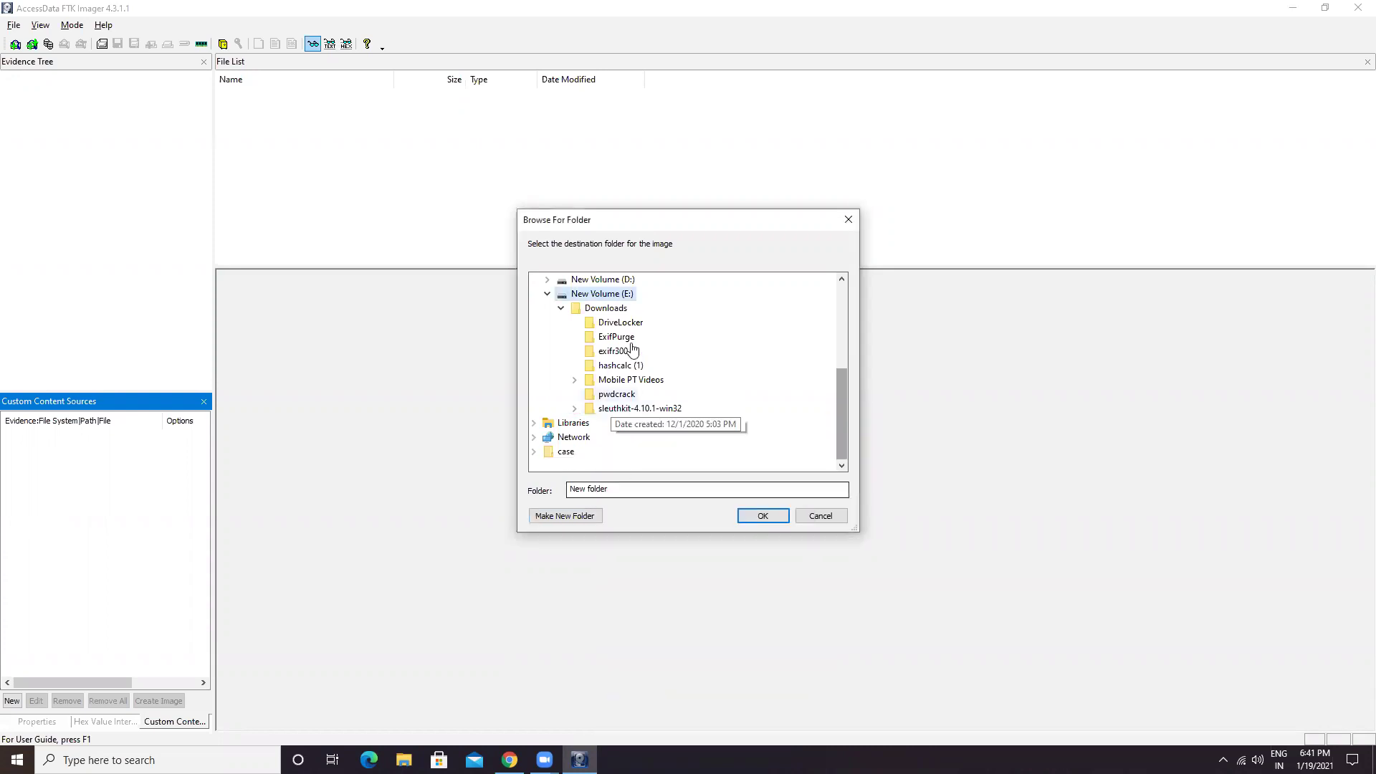
Step: Create a folder named "Image Of C-Drive" on New Volume (E:) and choose it as the image destination
left_click(561, 309)
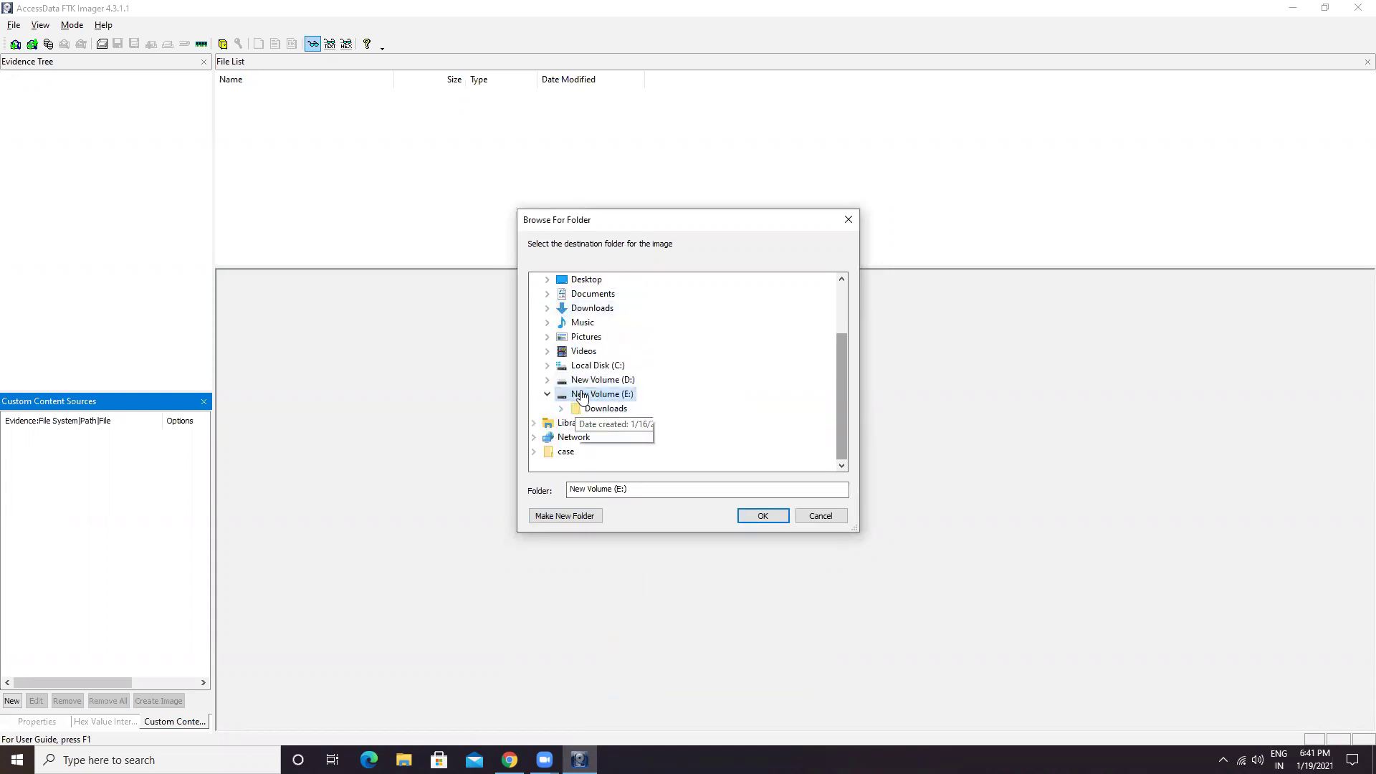
left_click(580, 516)
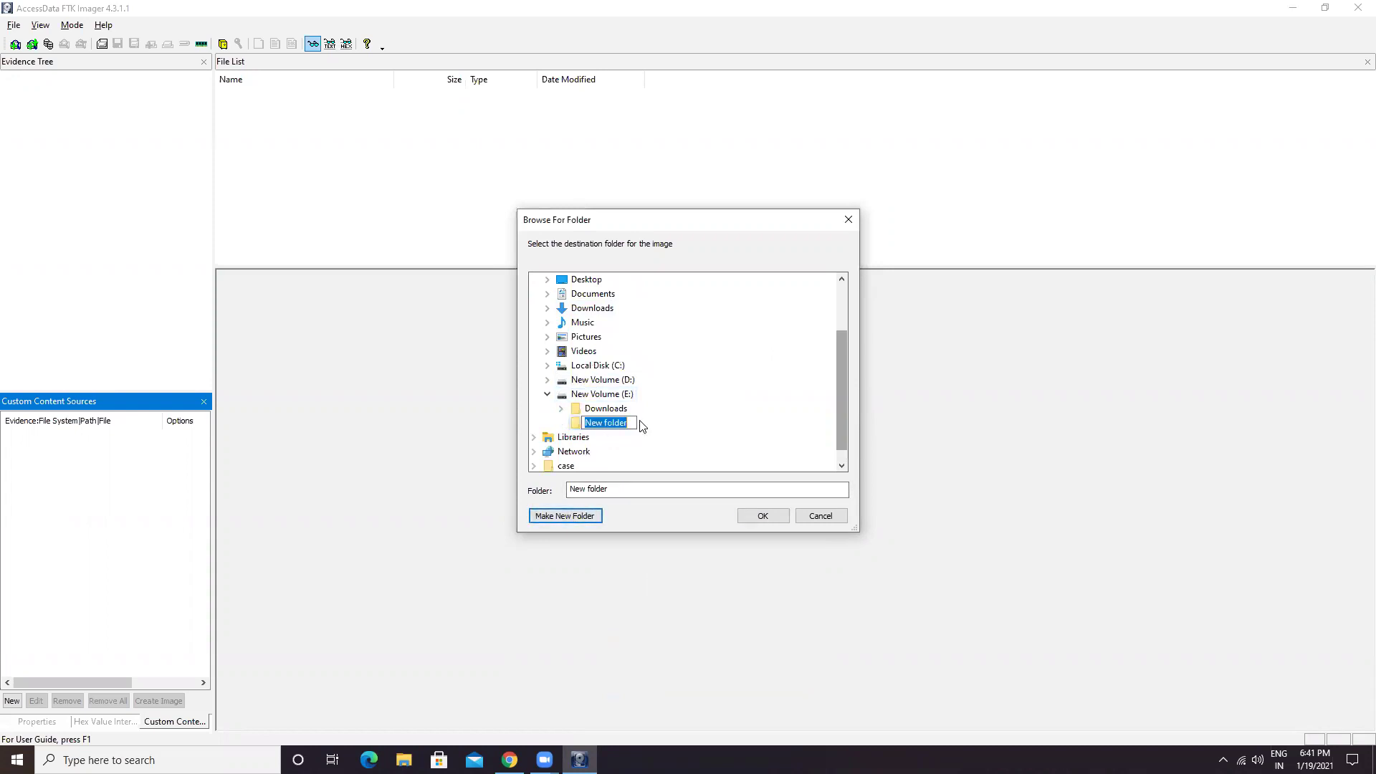
type("Image")
type(" Of ")
type("C-")
type("Dr")
type("ivce")
key("BackSpace")
key("BackSpace")
type("e")
key("Return")
left_click(648, 424)
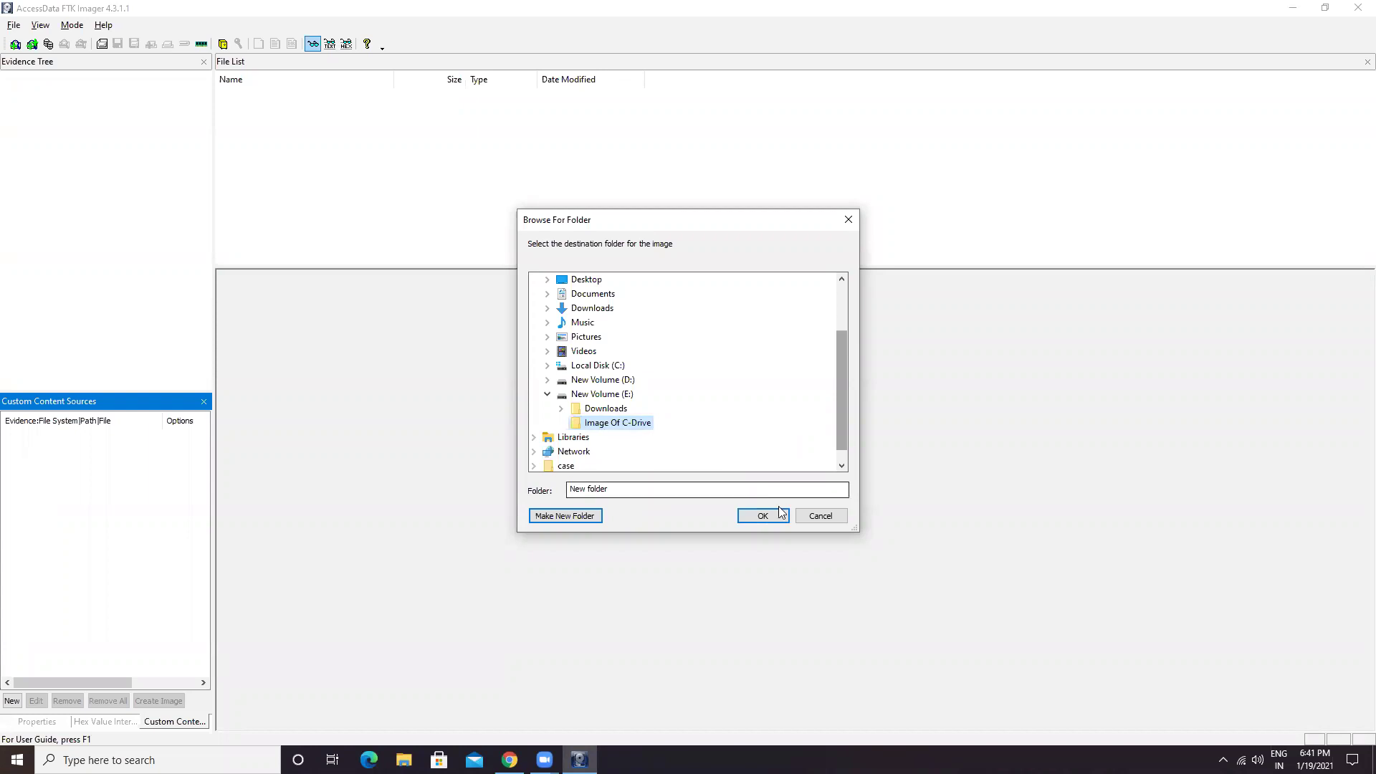
left_click(762, 515)
Step: Set the image filename to C-Drive
left_click(596, 348)
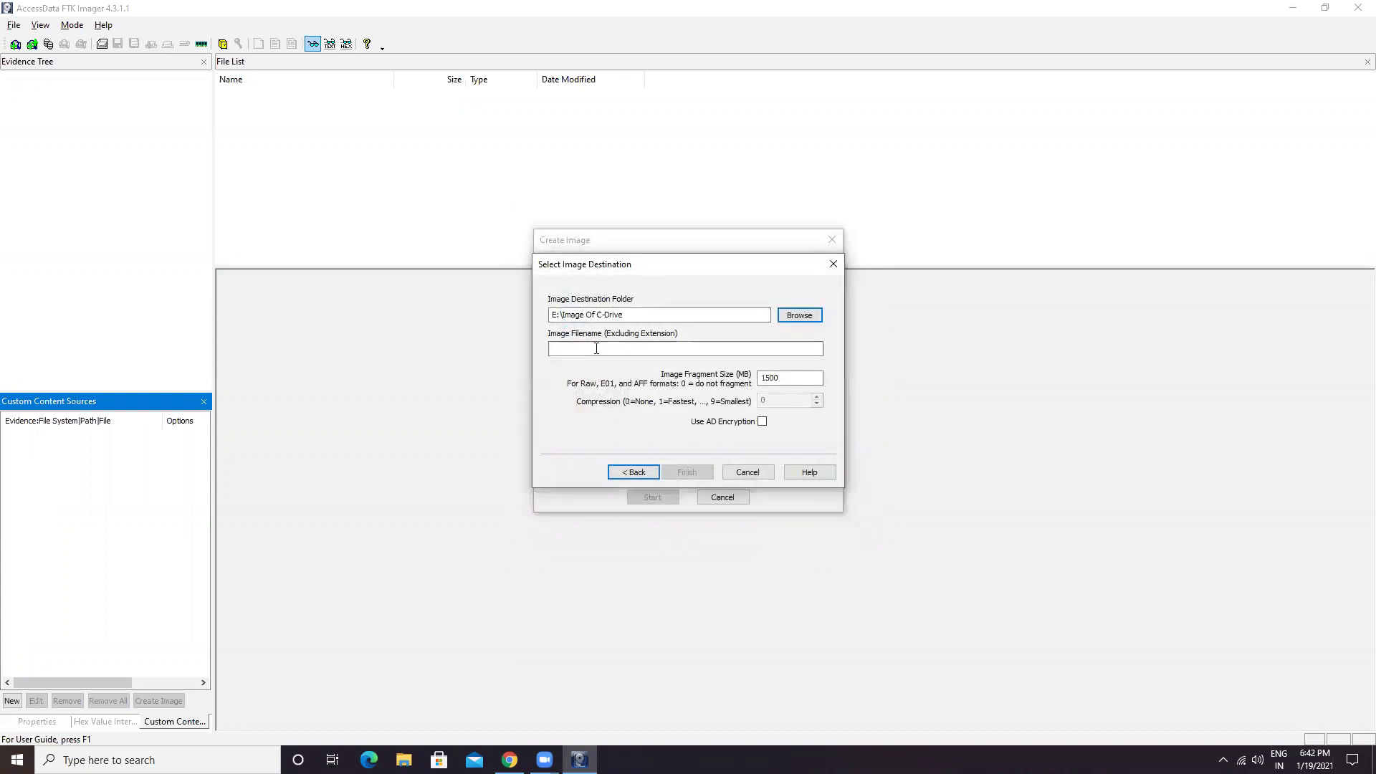
left_click(596, 348)
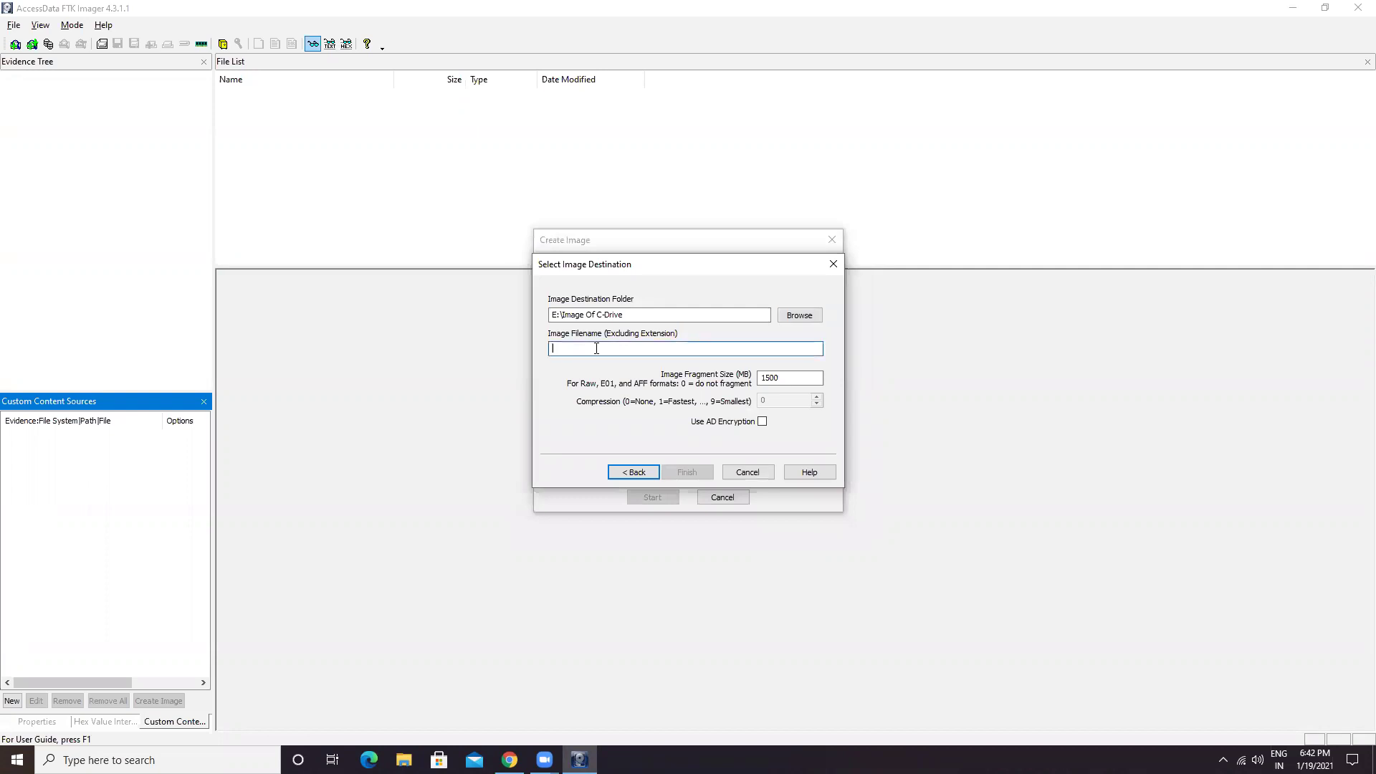
type("C-")
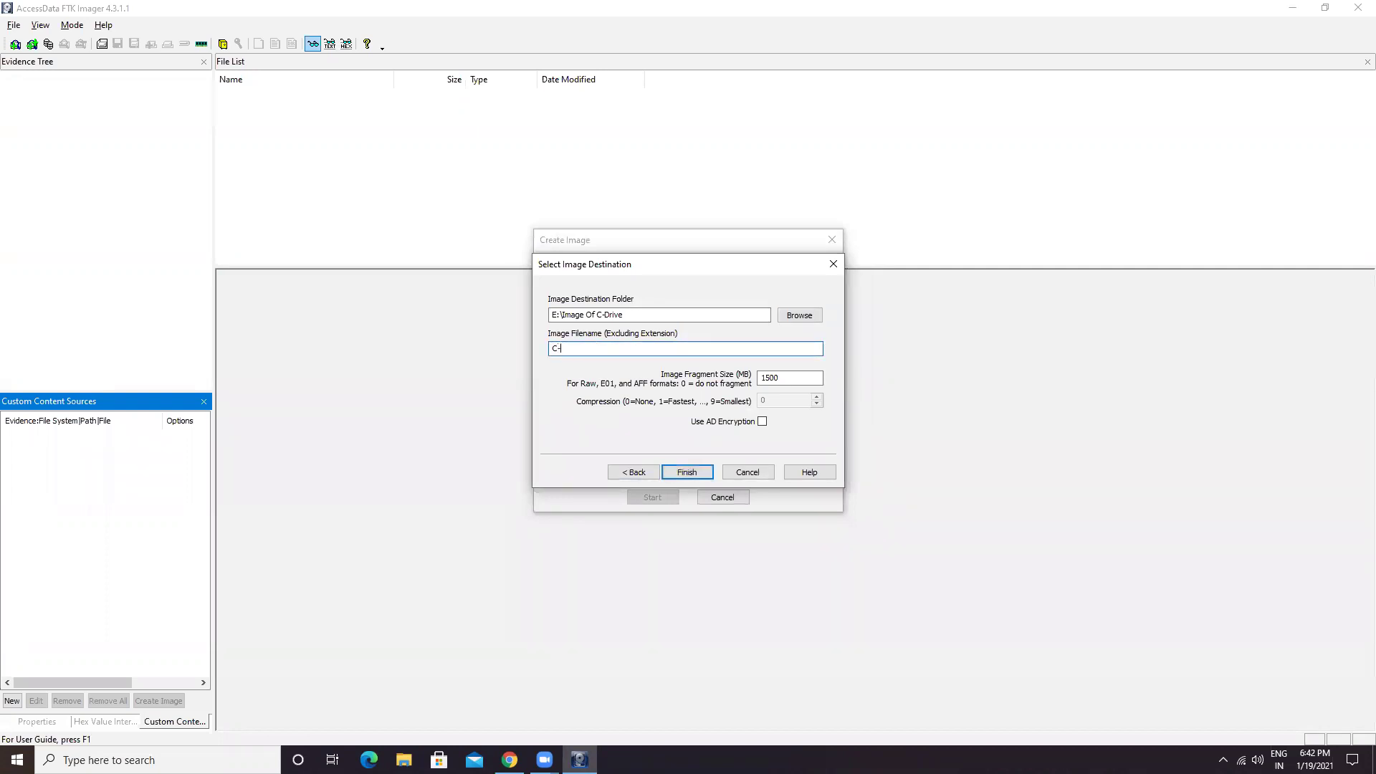
type("Drive")
Step: Set the image fragment size to 2500 MB and start creating the image
left_click(768, 378)
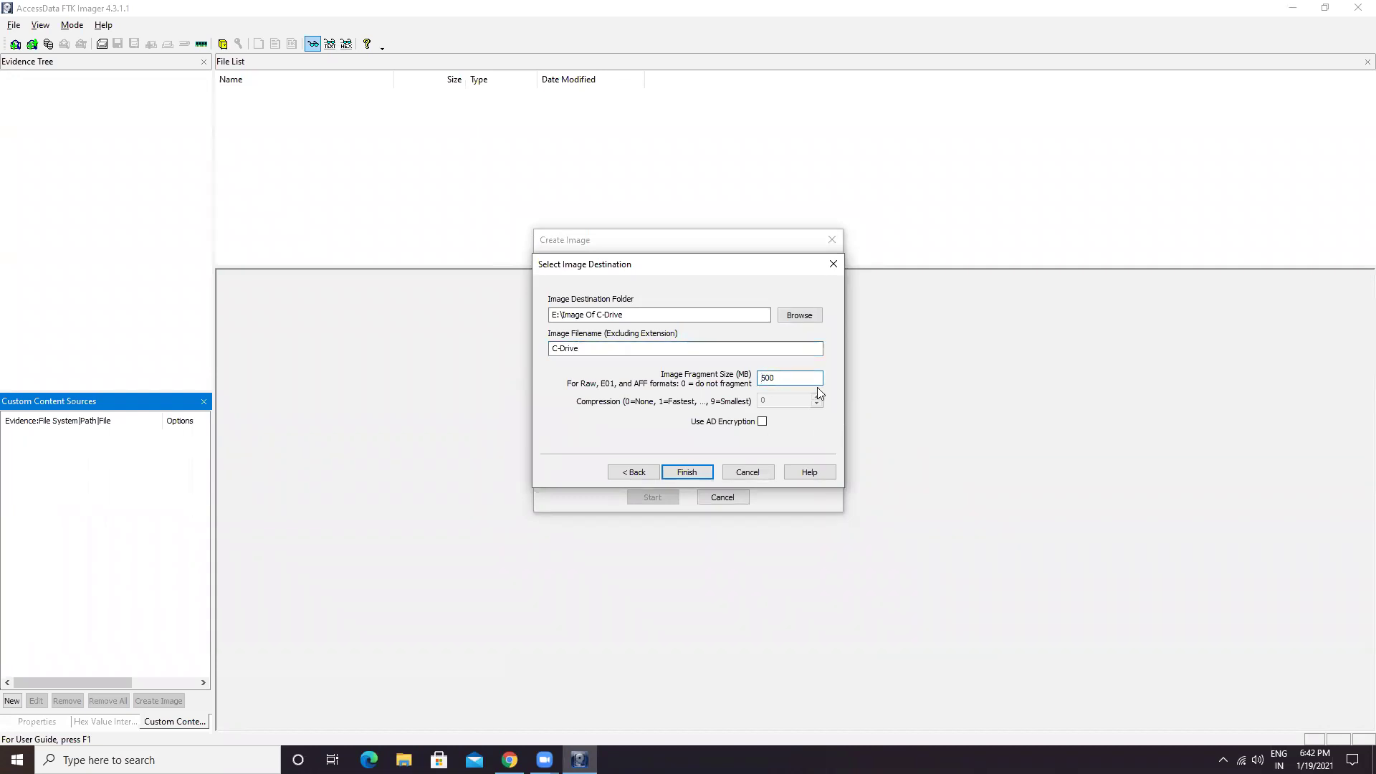
type("2")
left_click_drag(779, 377, 760, 378)
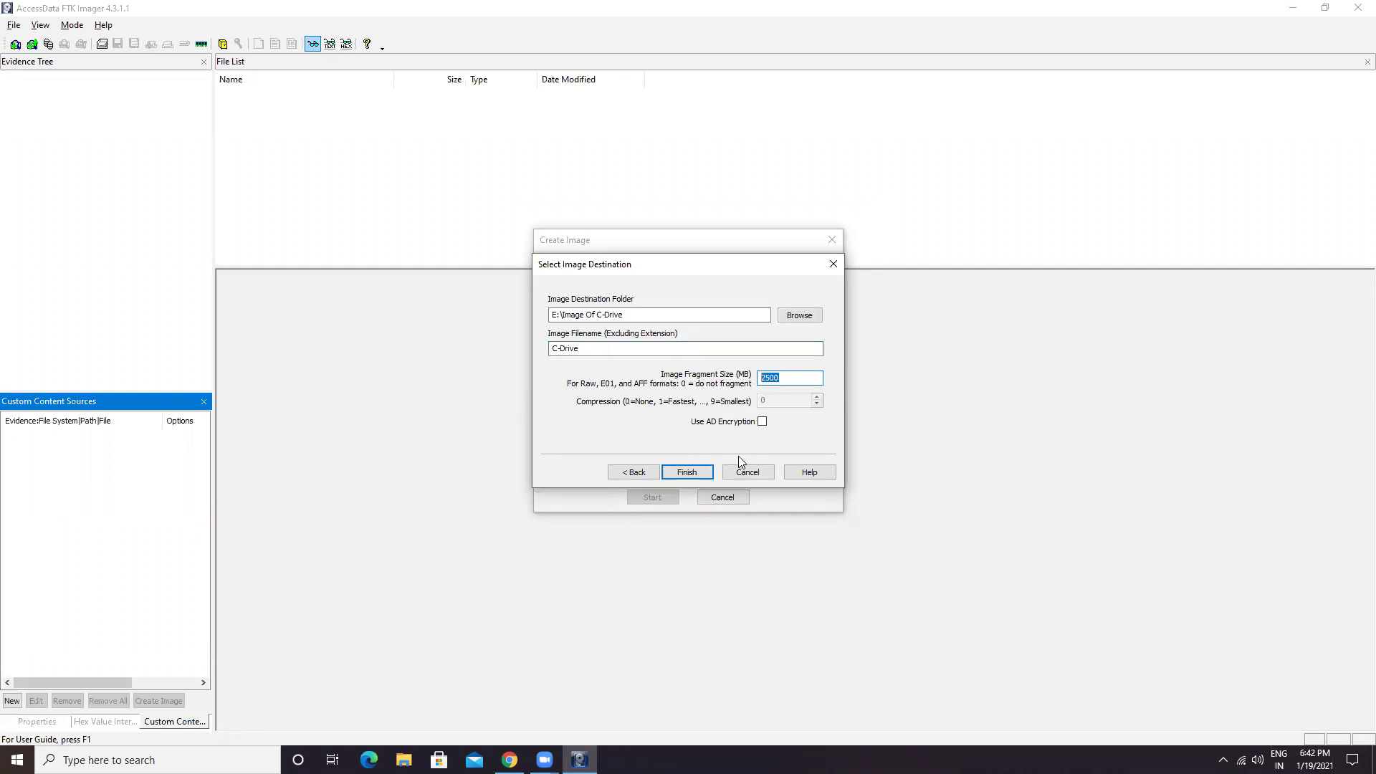
left_click(686, 473)
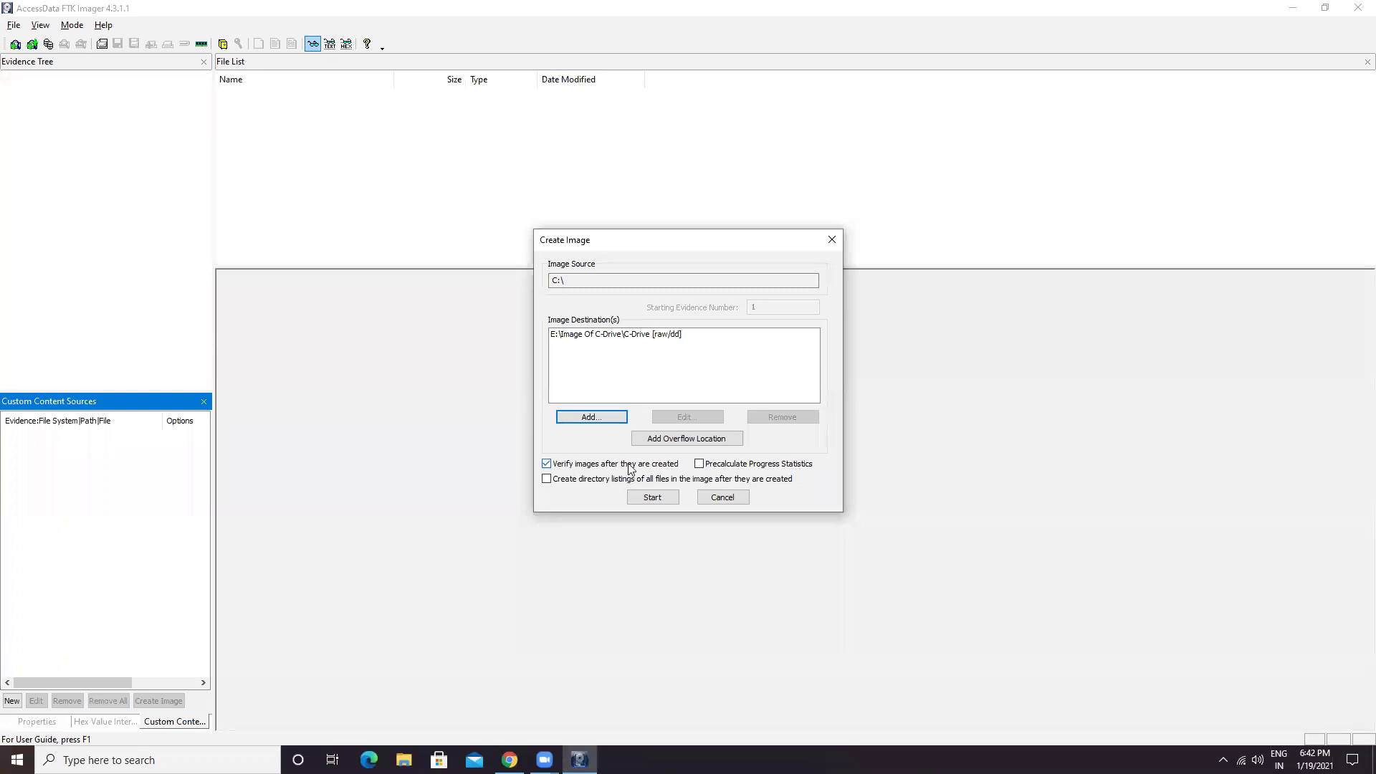
left_click(652, 498)
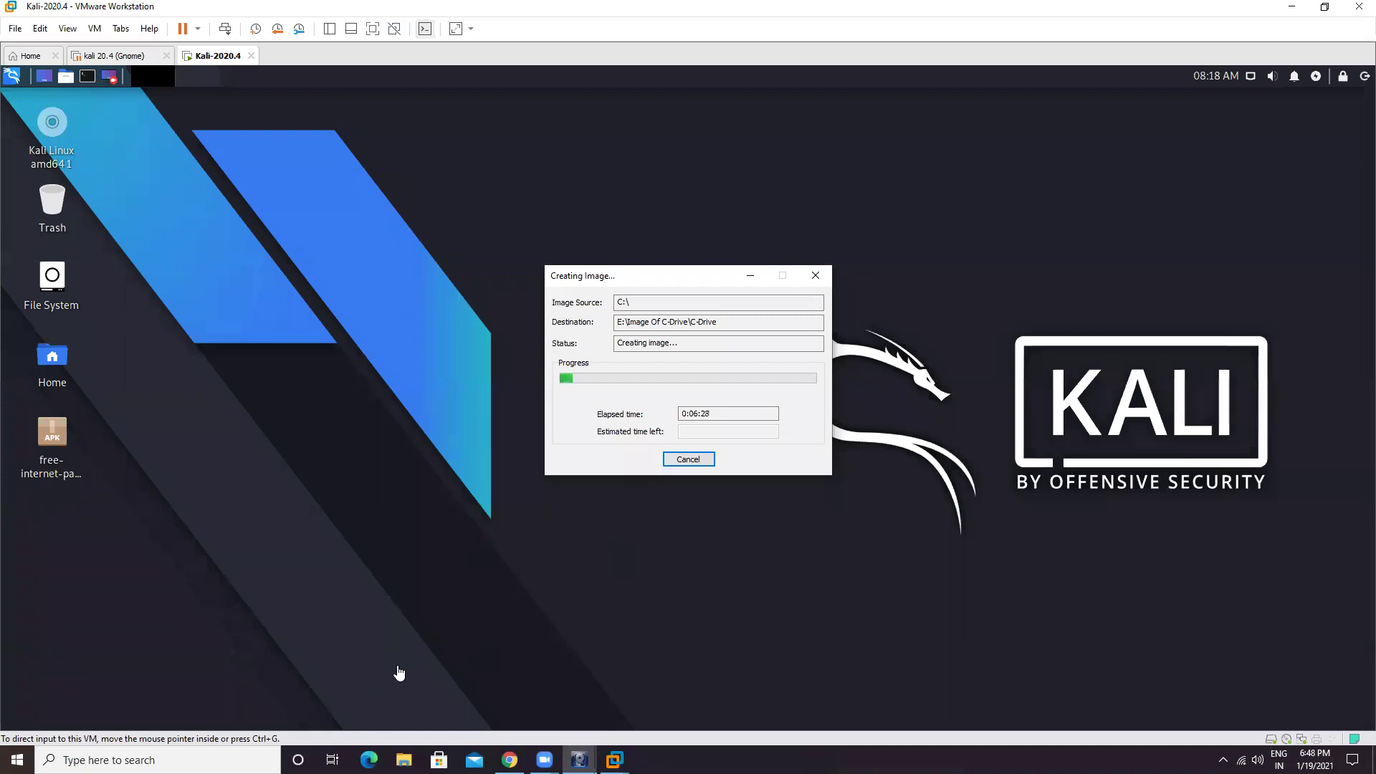
Step: Examine the image fragments in the Image Of C-Drive folder on E: in File Explorer, and check the imaging progress in FTK Imager
left_click(404, 760)
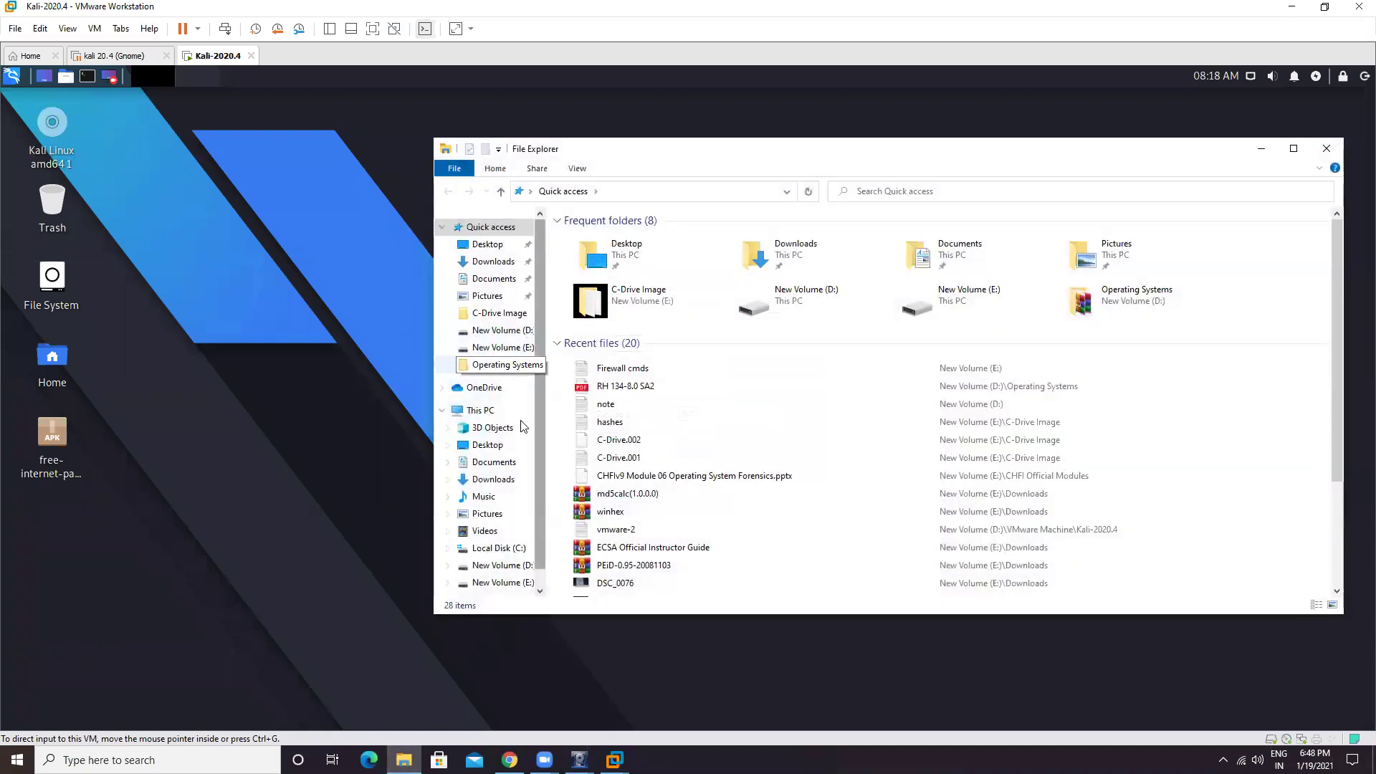
left_click(520, 582)
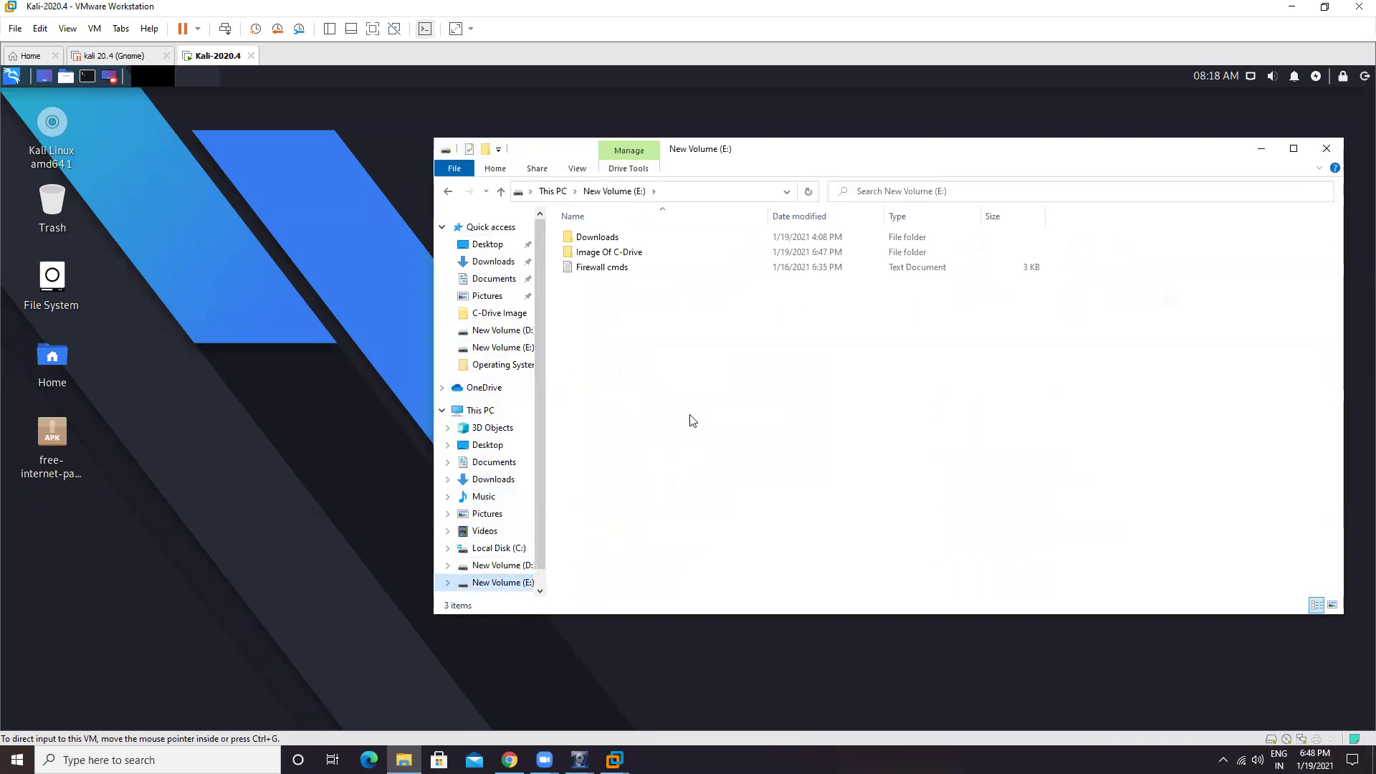
double_click(629, 252)
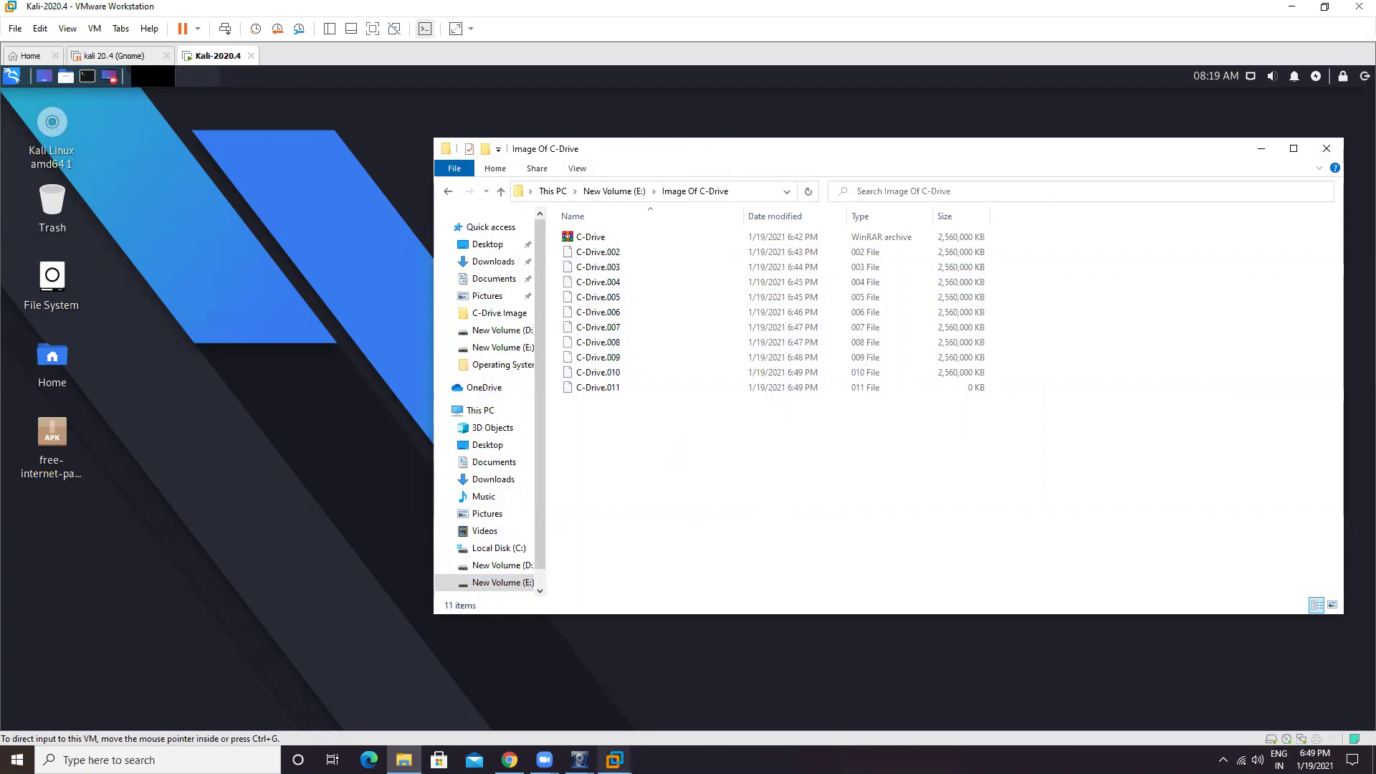
left_click(579, 760)
left_click(649, 705)
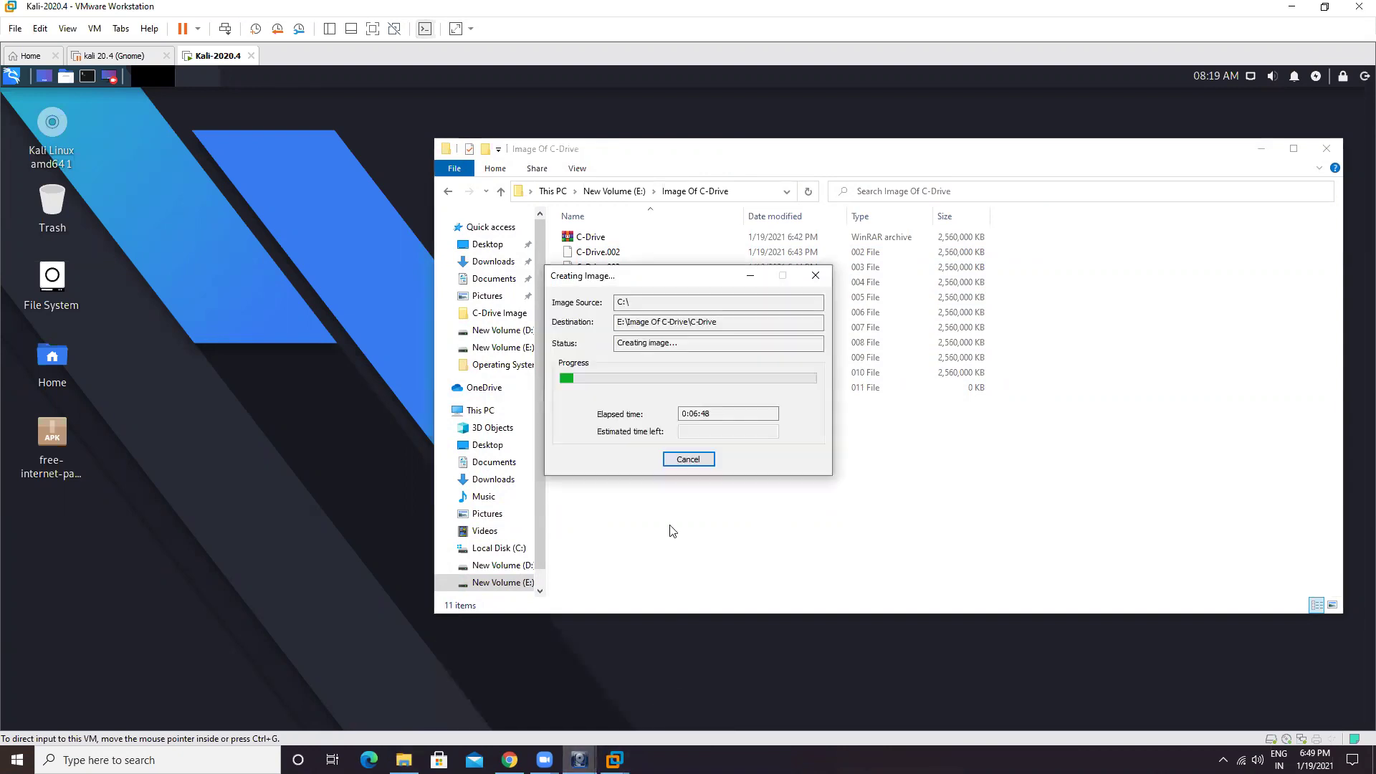
Step: Cancel the running image creation, confirm the cancellation and dismiss the imaging progress window
left_click(689, 462)
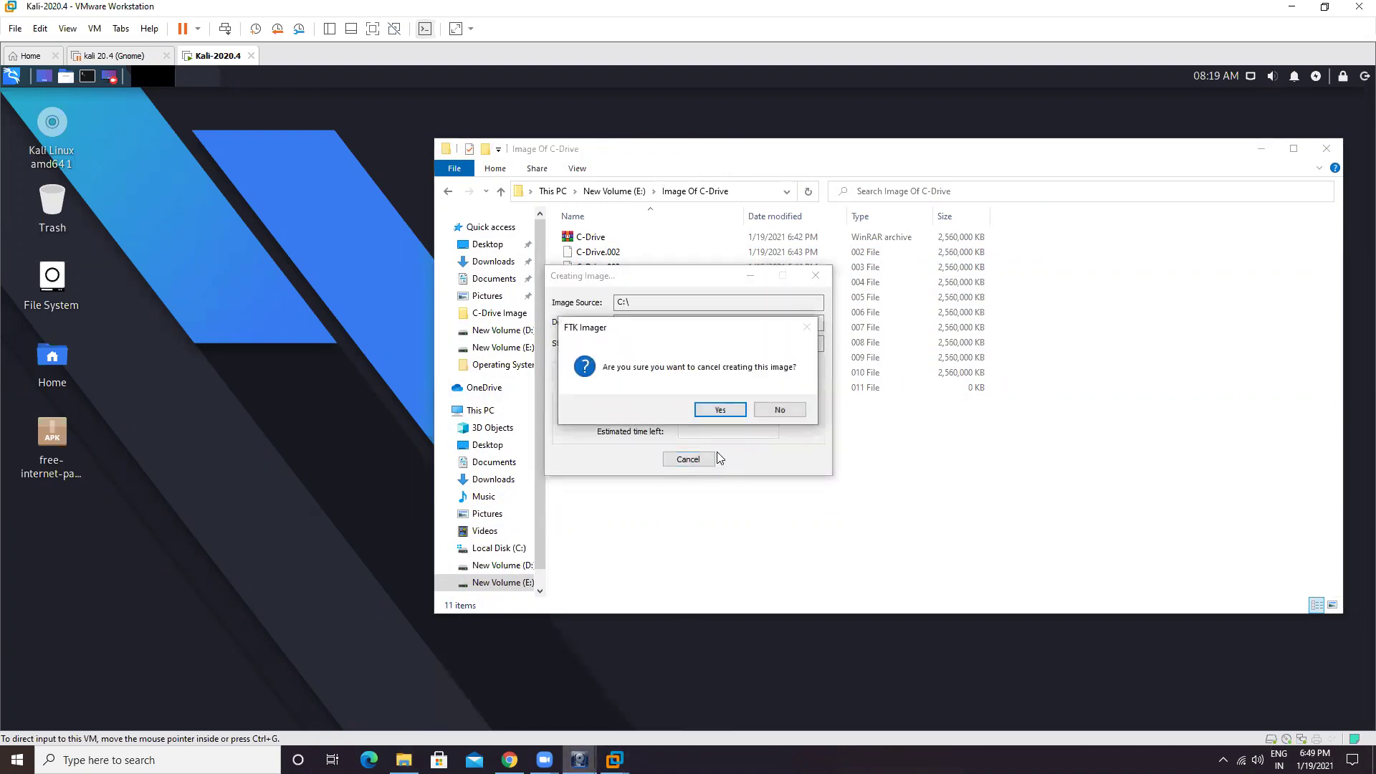
left_click(724, 407)
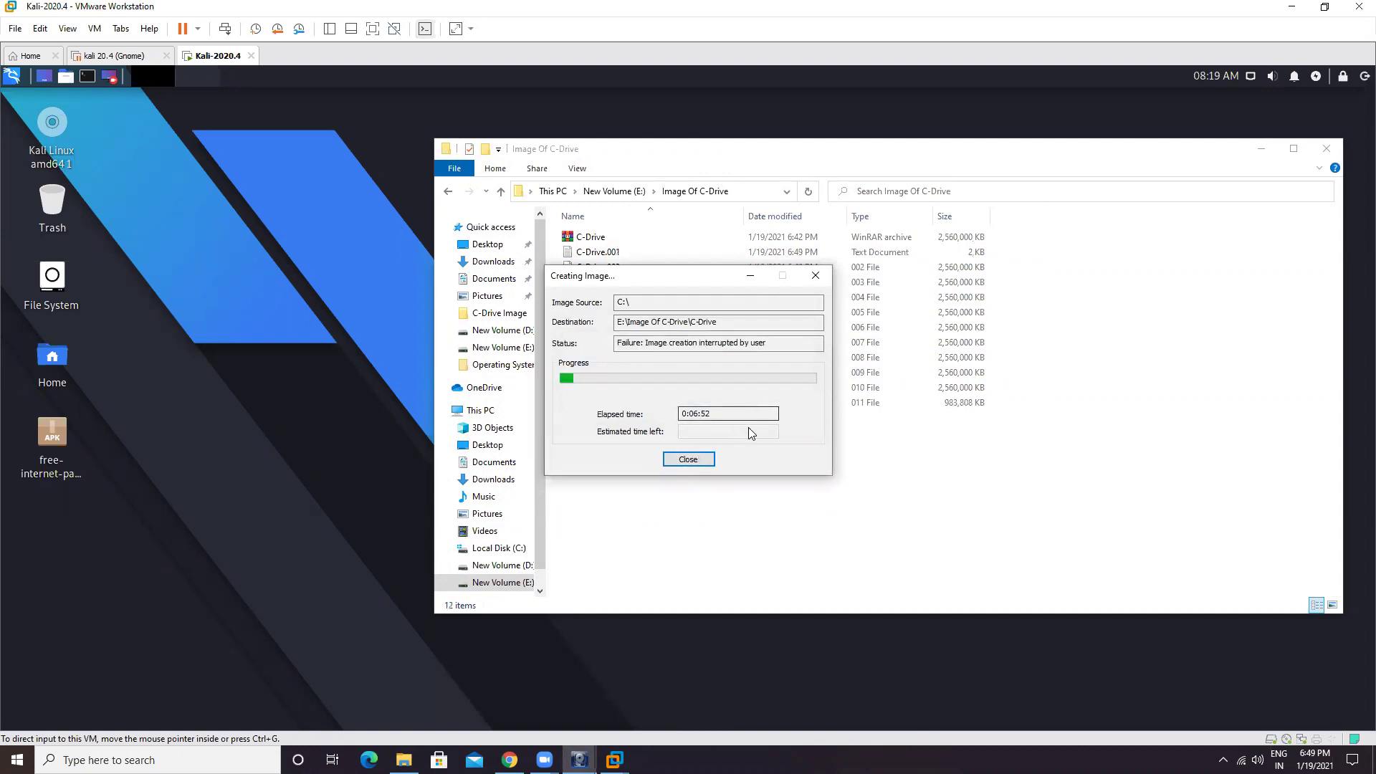
left_click(703, 458)
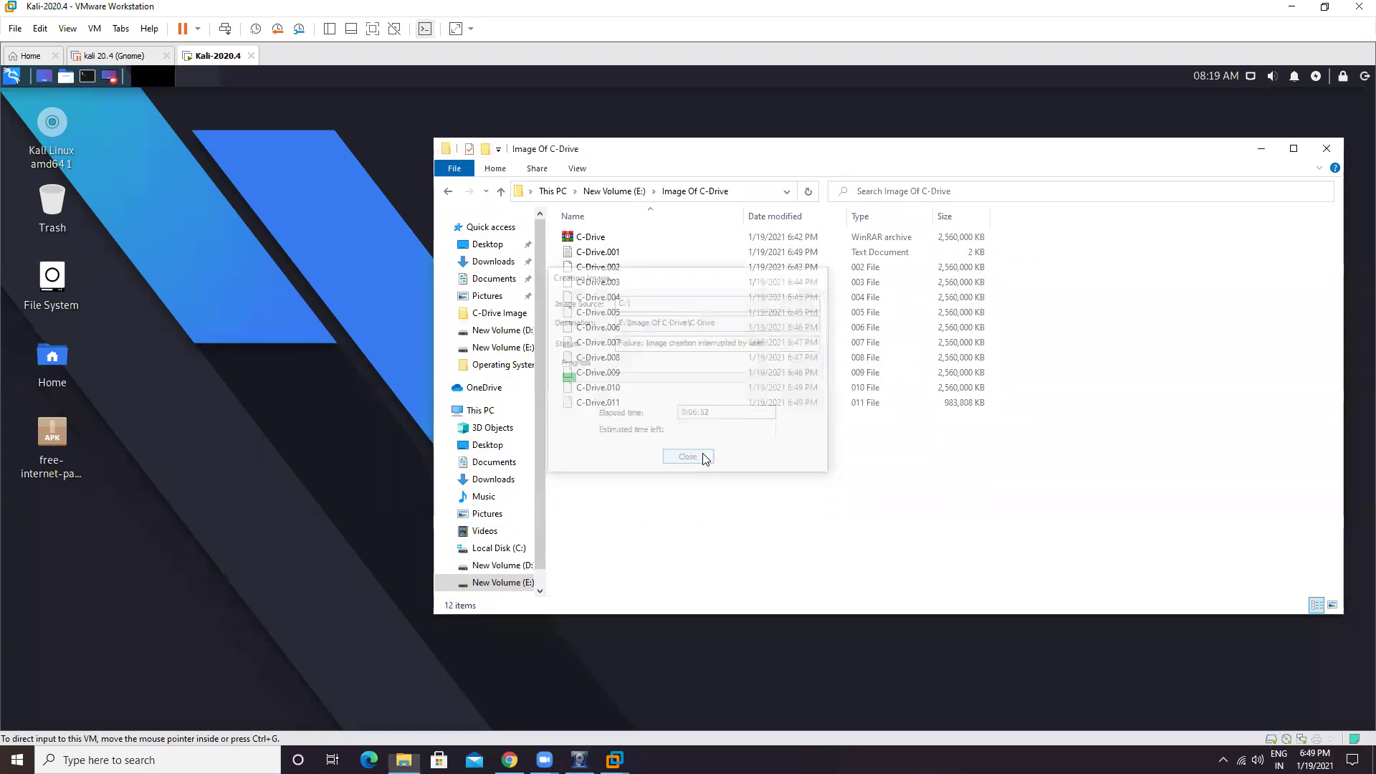
Step: Open the C-Drive.001 text log, enlarge its text and examine the case information, from acquisition tool to notes
double_click(633, 256)
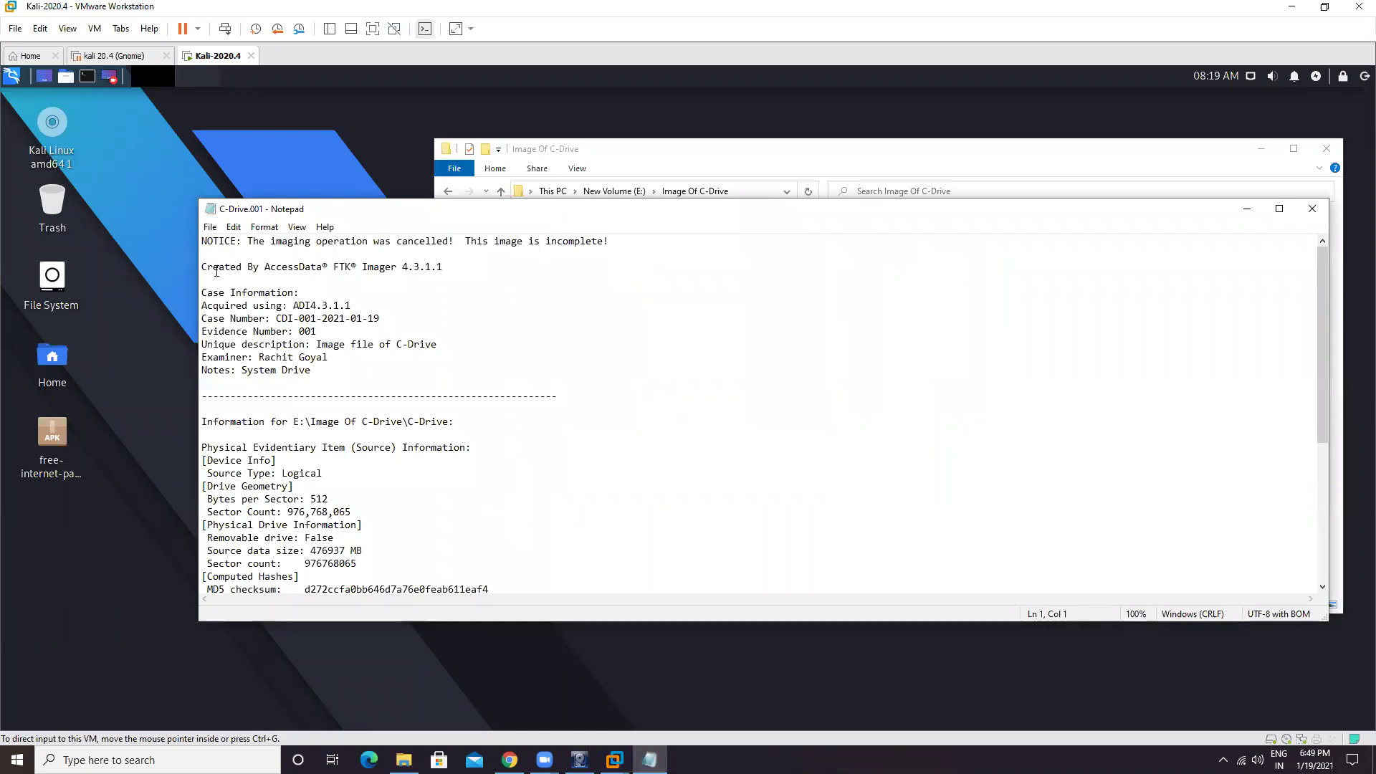
left_click_drag(219, 266, 351, 318)
scroll(351, 315, "up", 3, "ctrl")
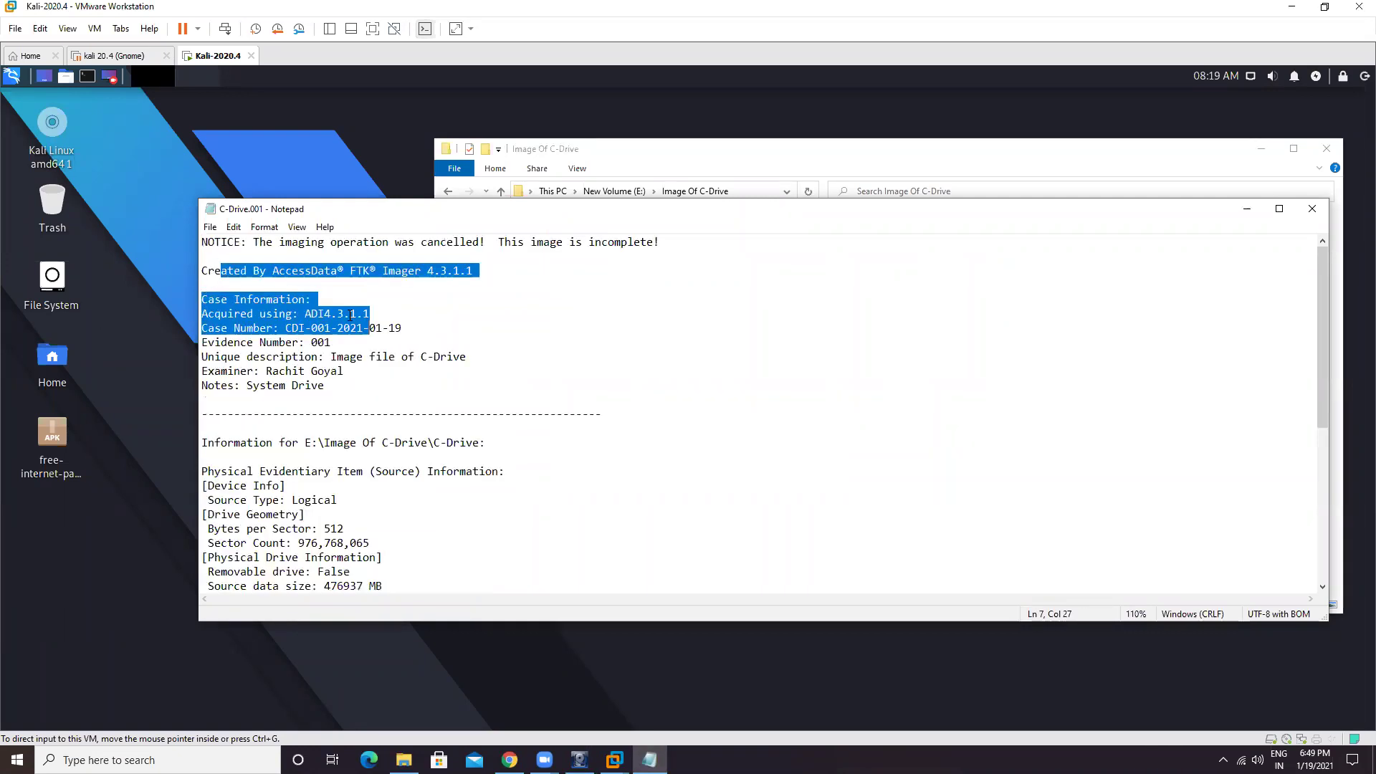
left_click(359, 294)
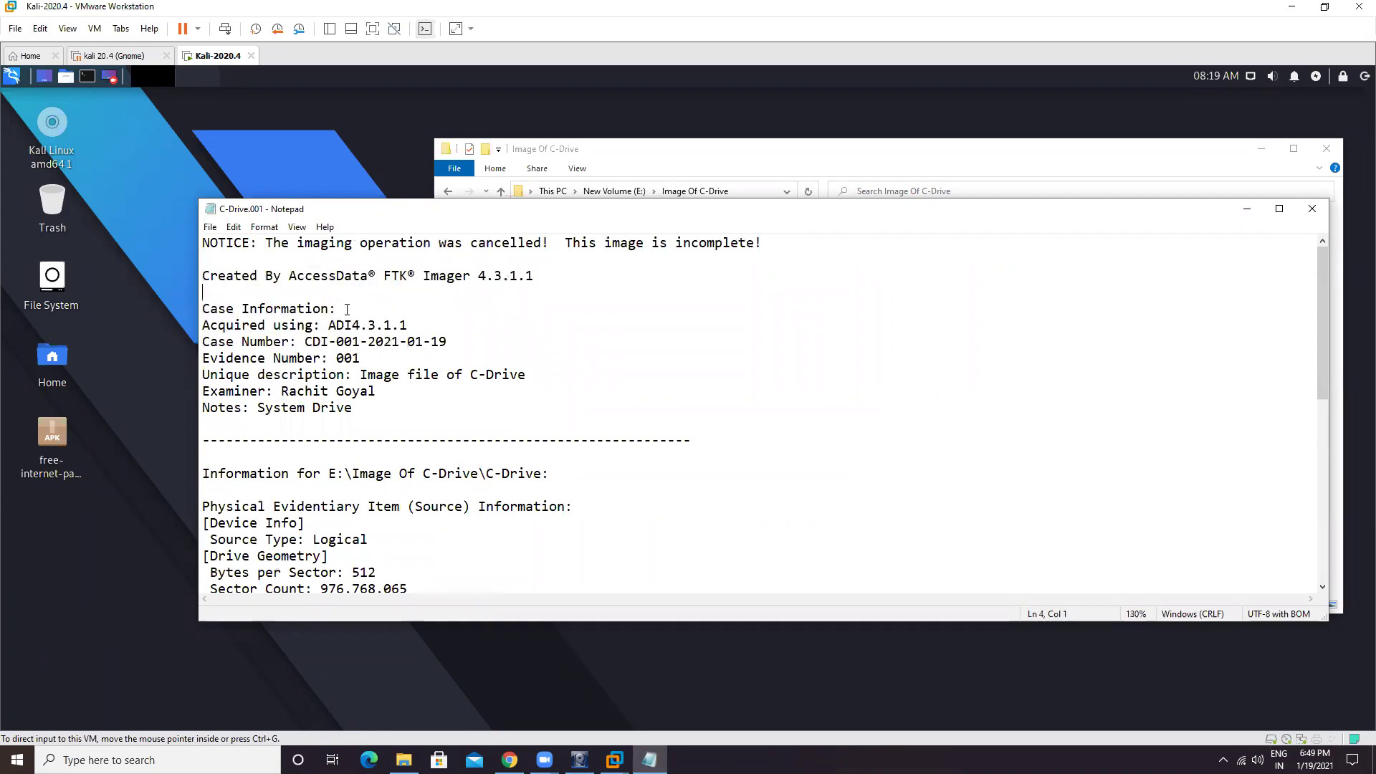
left_click_drag(226, 326, 429, 324)
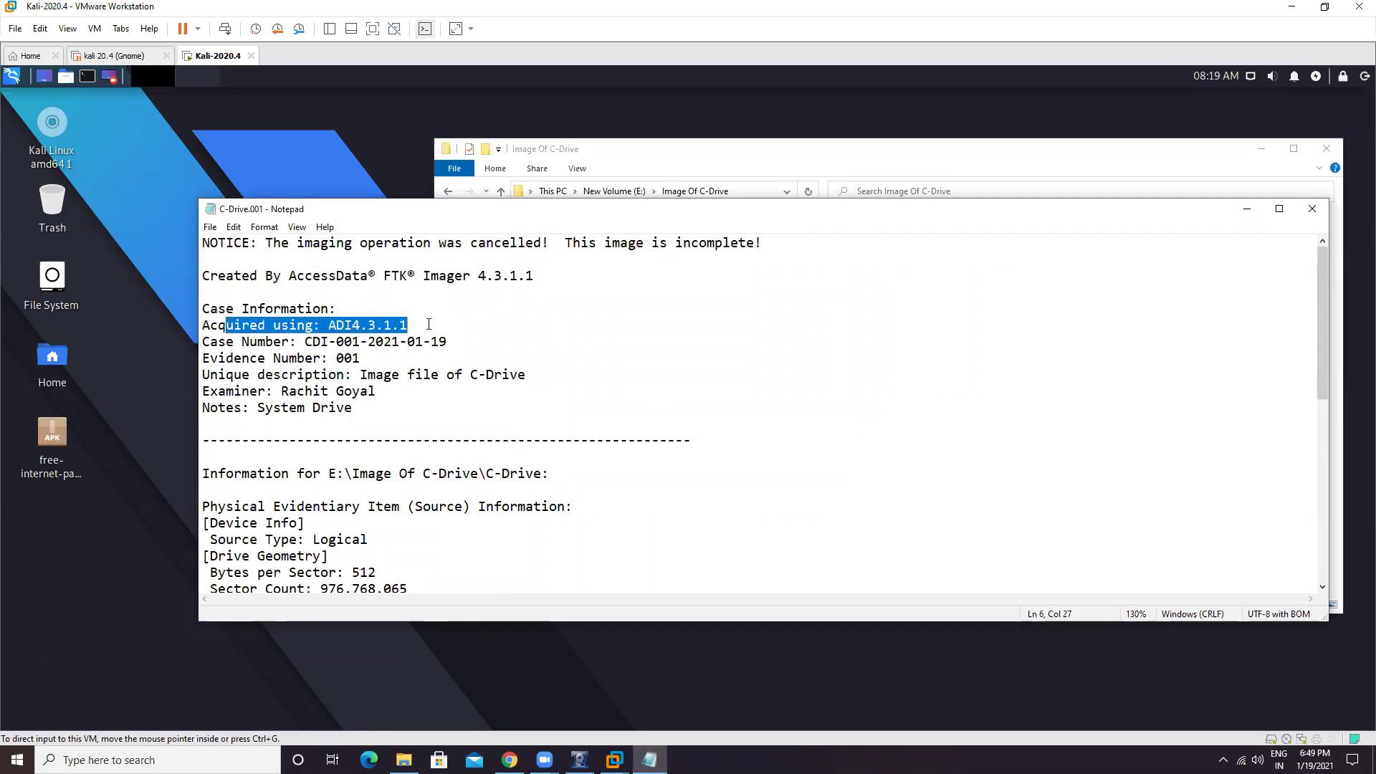
left_click_drag(218, 341, 480, 339)
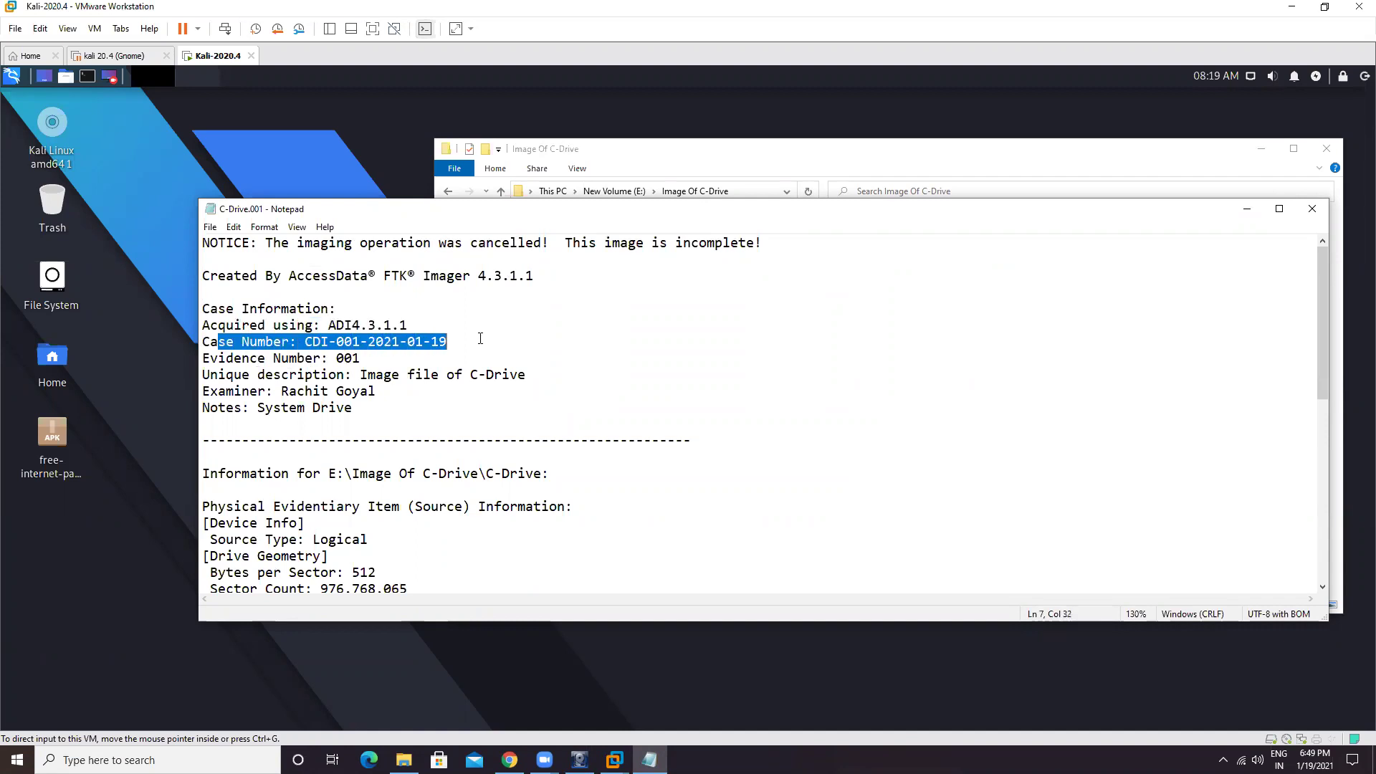
left_click_drag(227, 359, 397, 361)
left_click_drag(226, 374, 537, 375)
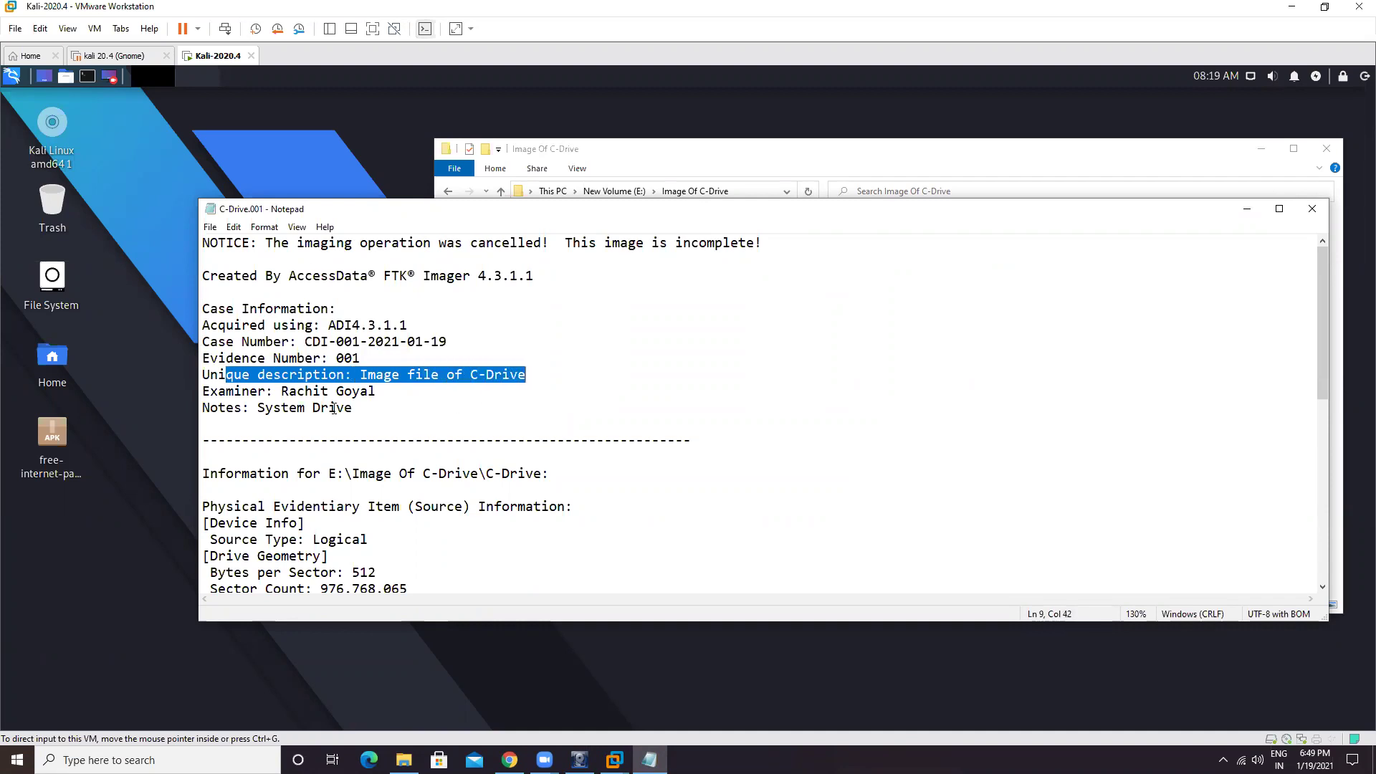
left_click_drag(230, 392, 376, 392)
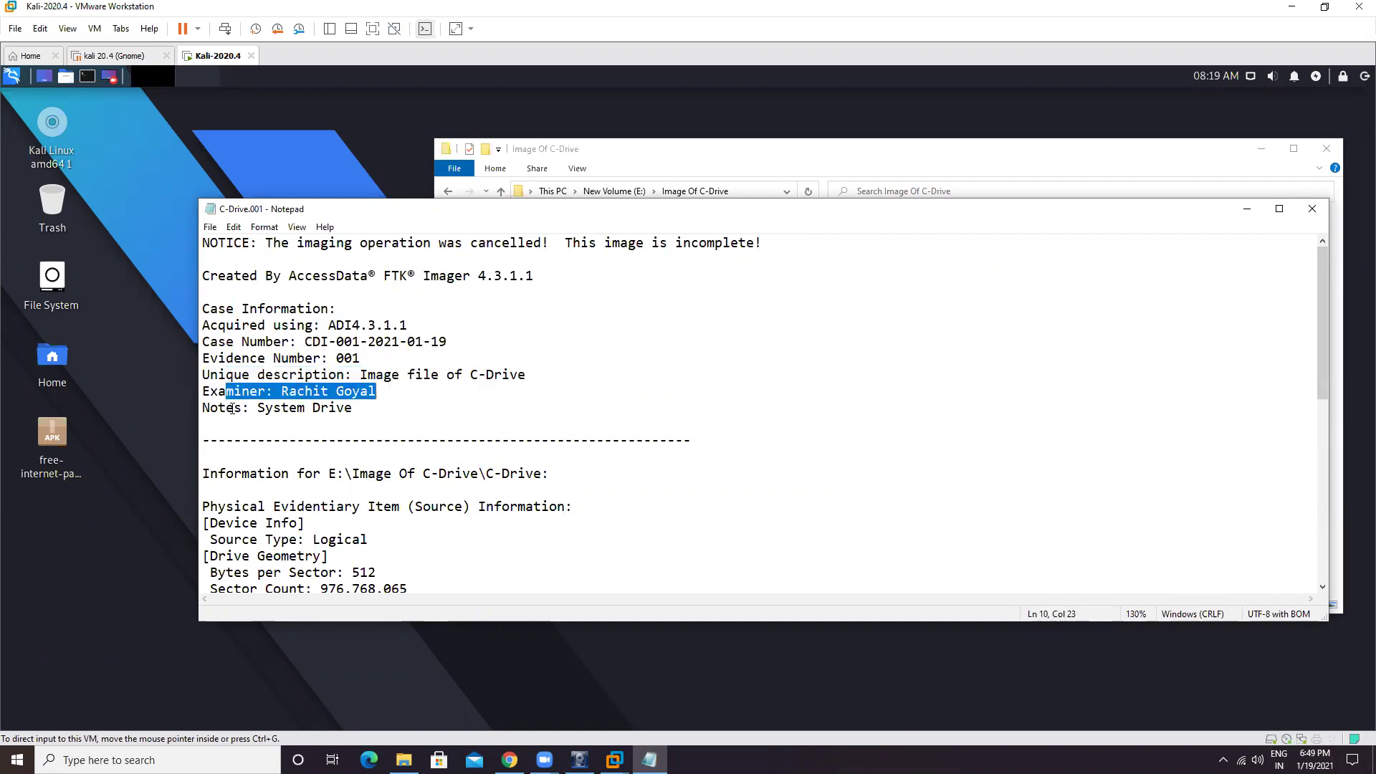
left_click_drag(219, 408, 375, 410)
Step: Examine the log's source information: device info, drive geometry, physical drive information, and the computed MD5 and SHA1 hashes
scroll(371, 410, "down", 4)
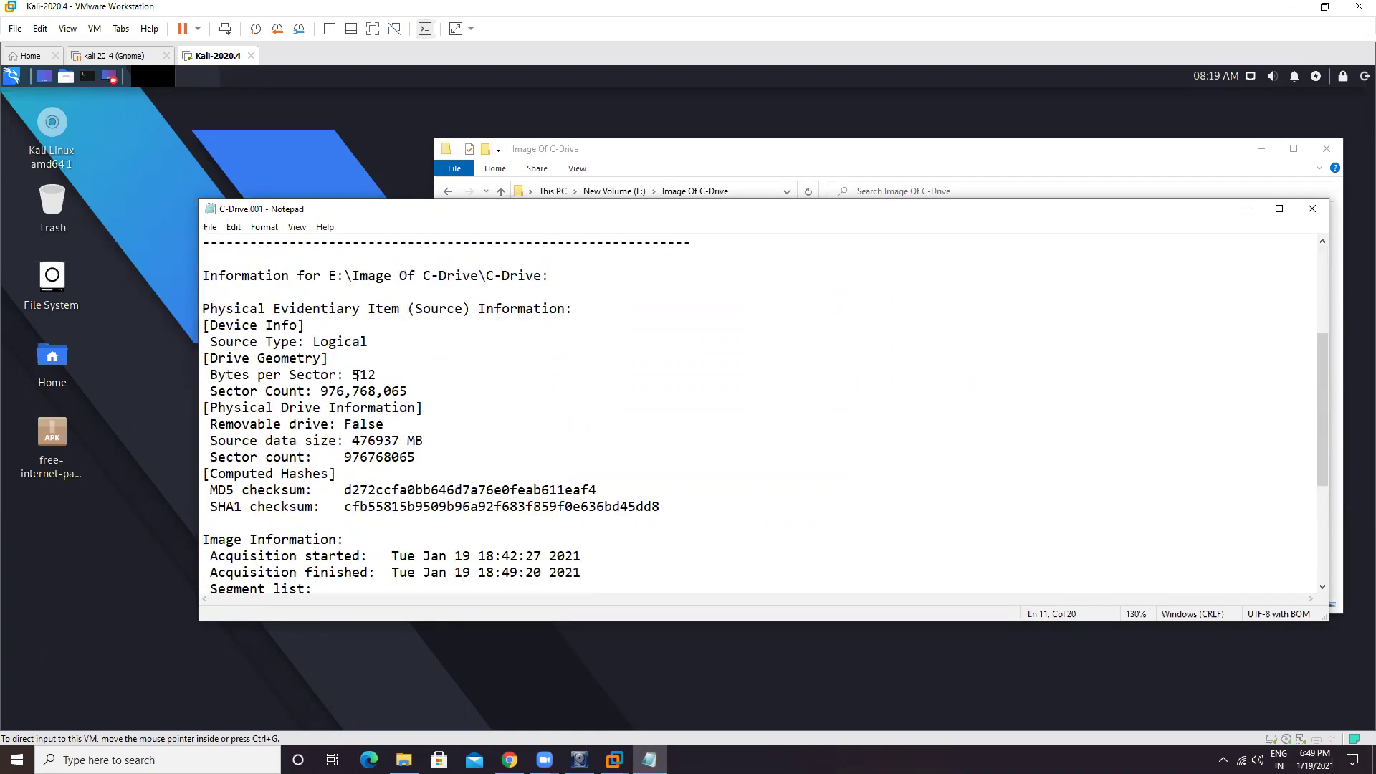
left_click_drag(248, 276, 550, 277)
left_click_drag(234, 308, 547, 330)
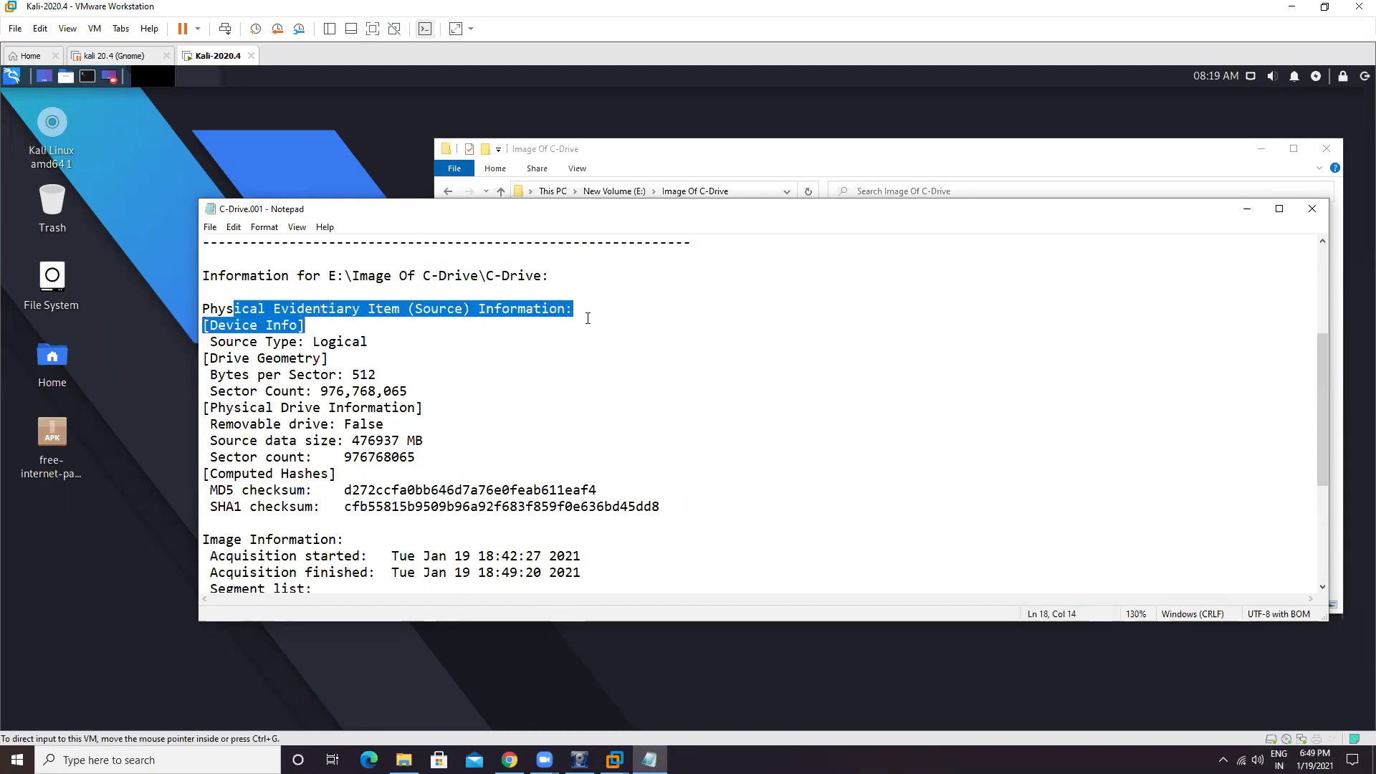
left_click(355, 342)
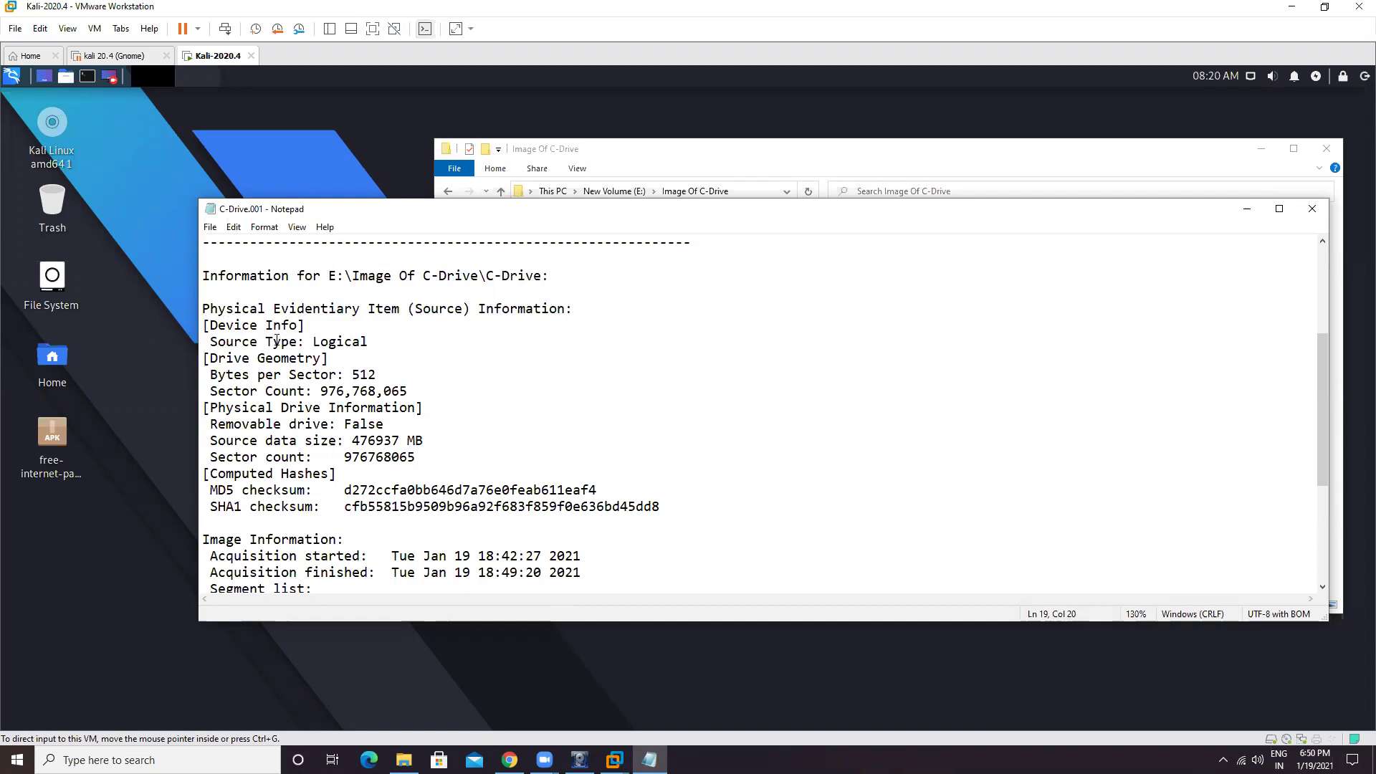
left_click_drag(218, 325, 394, 342)
left_click_drag(226, 359, 391, 374)
left_click_drag(242, 387, 441, 382)
left_click_drag(281, 407, 456, 408)
left_click_drag(264, 428, 493, 434)
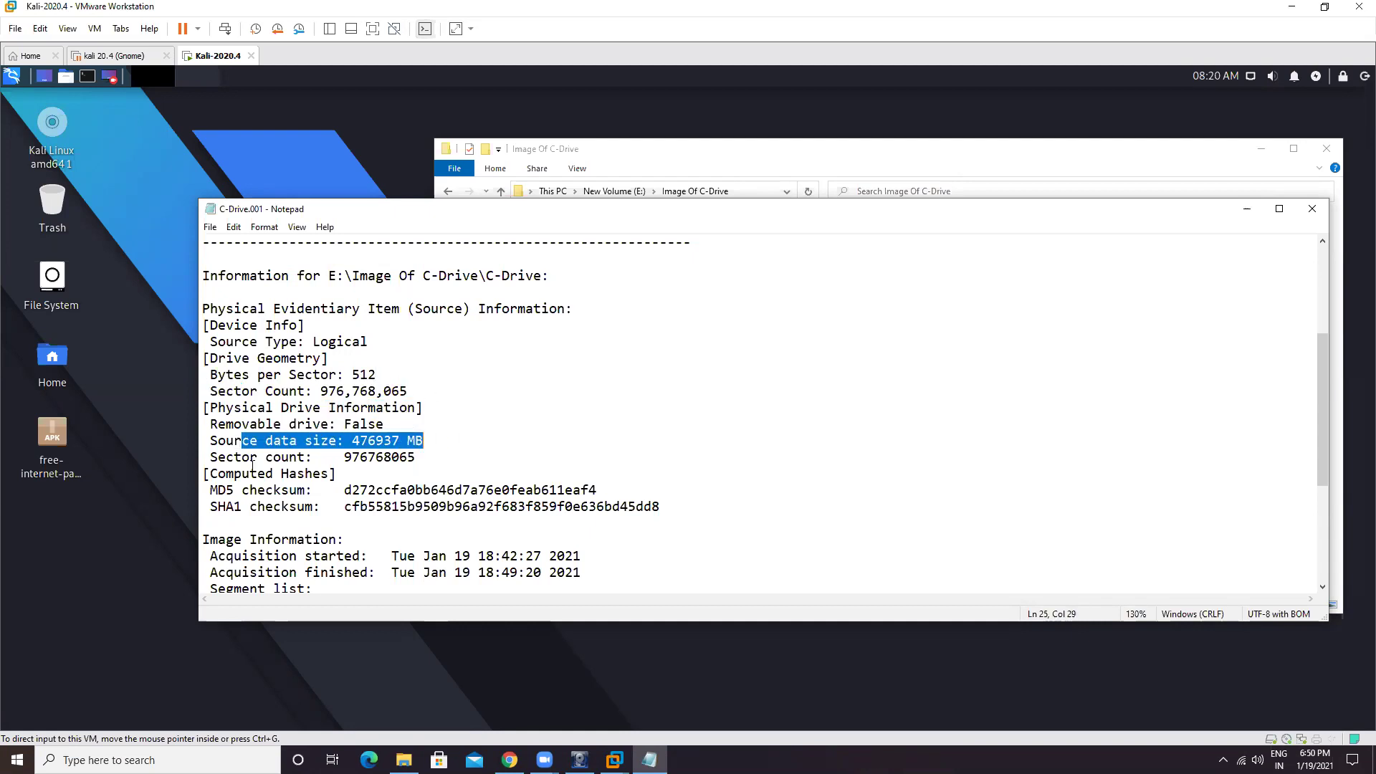
left_click_drag(250, 458, 460, 455)
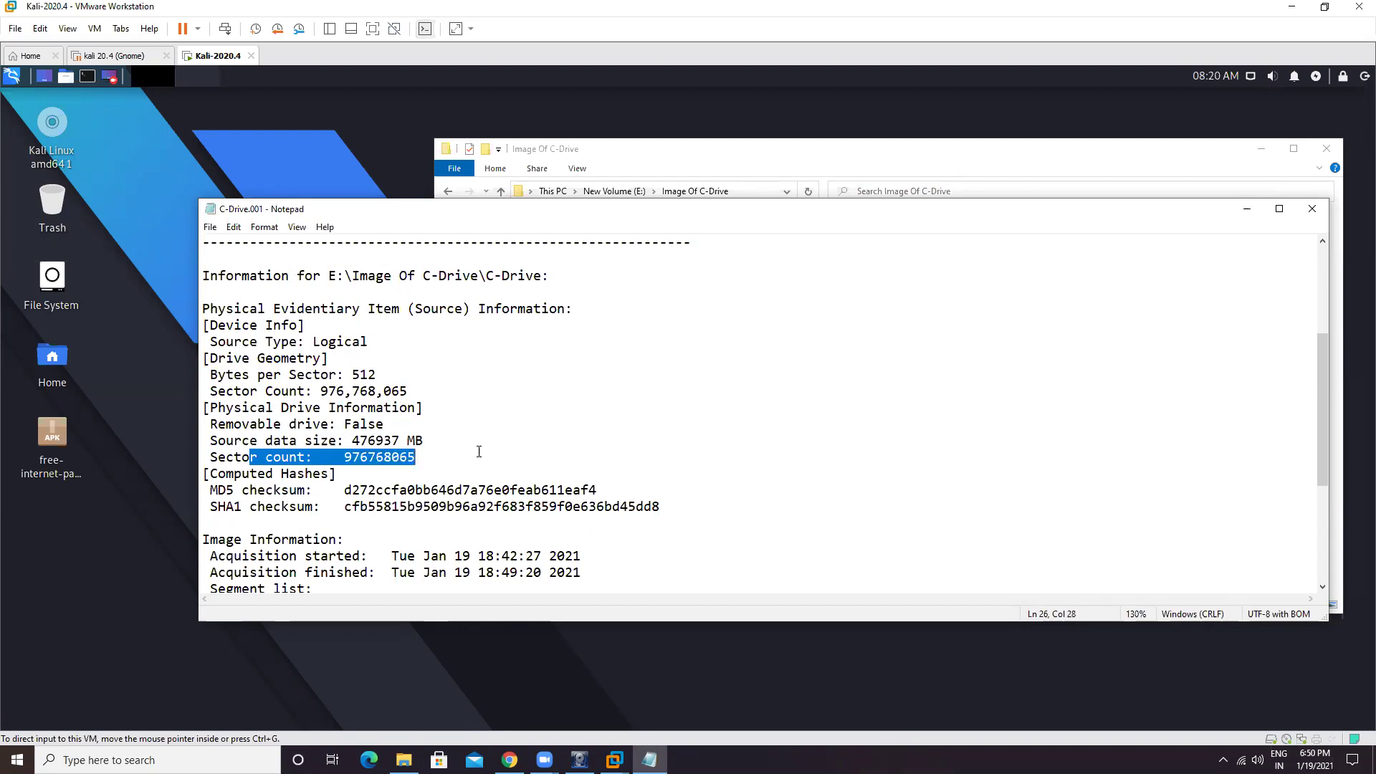
left_click_drag(227, 475, 333, 485)
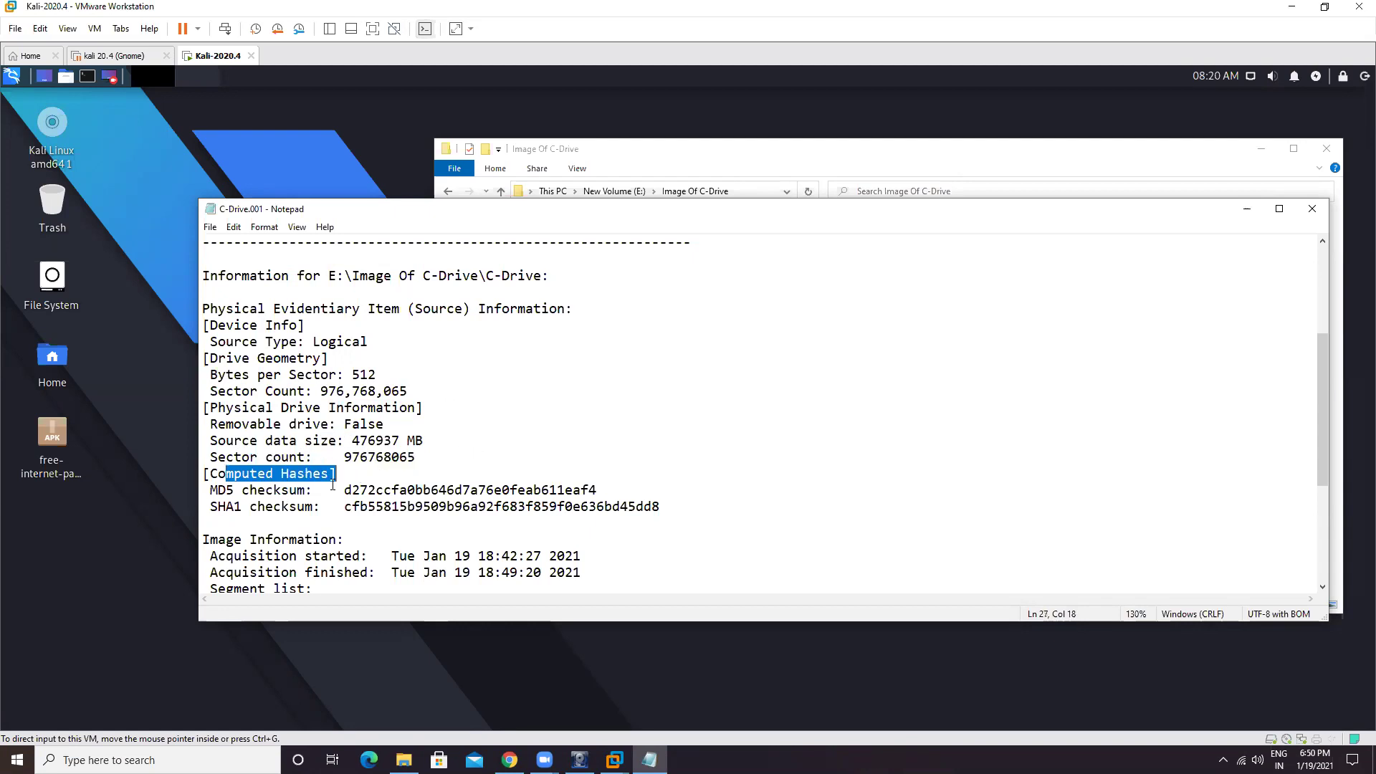
left_click_drag(205, 493, 645, 508)
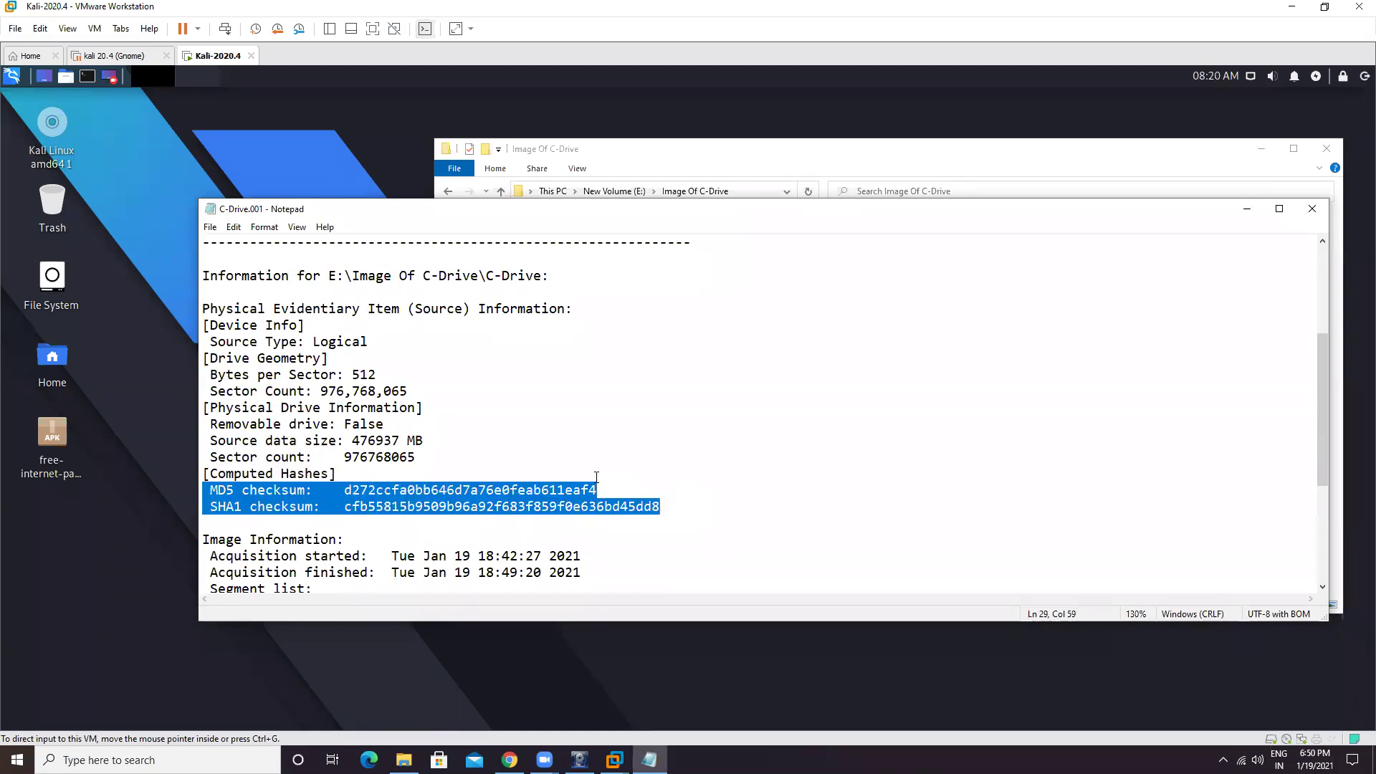
Step: Examine the acquisition start and finish times and the segment list in the log, and close the log
scroll(597, 477, "down", 5)
left_click_drag(203, 326, 366, 343)
left_click(233, 340)
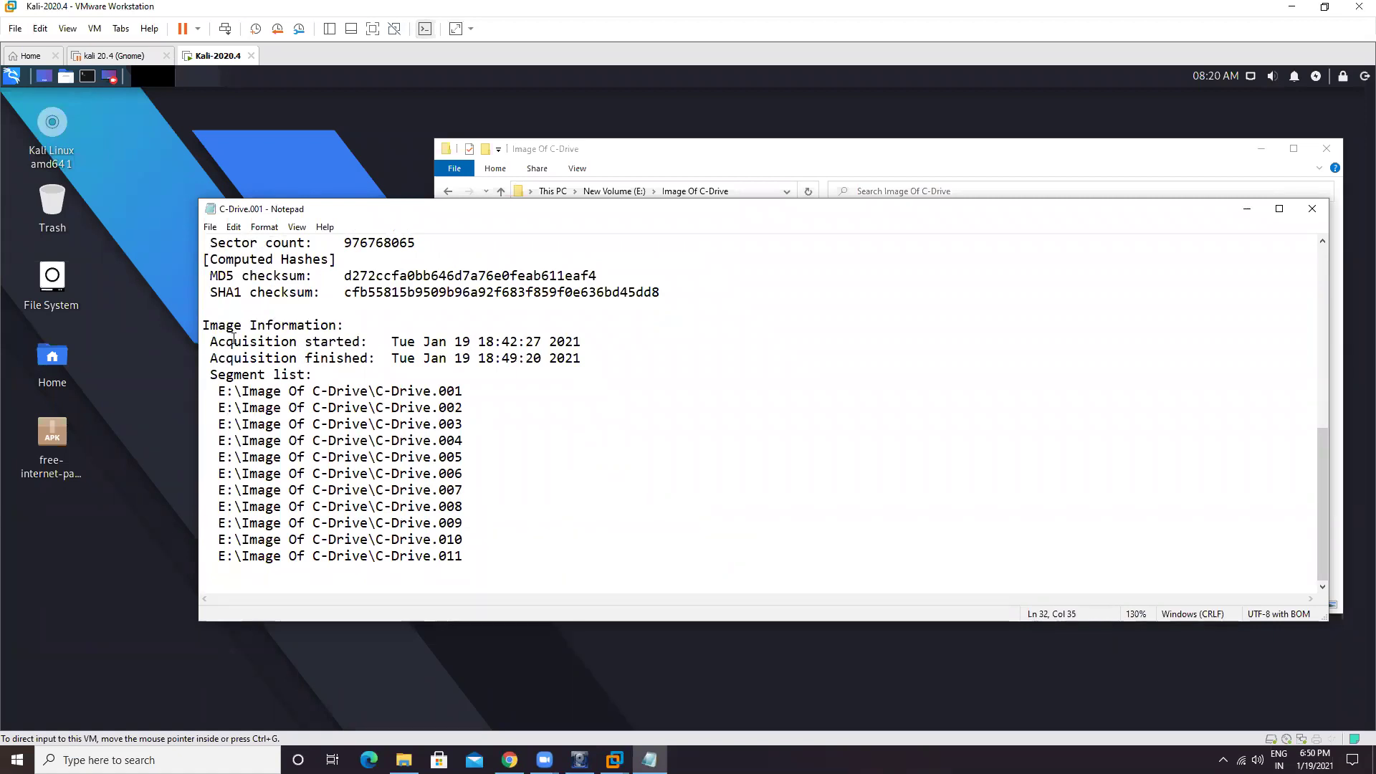
left_click_drag(226, 342, 609, 348)
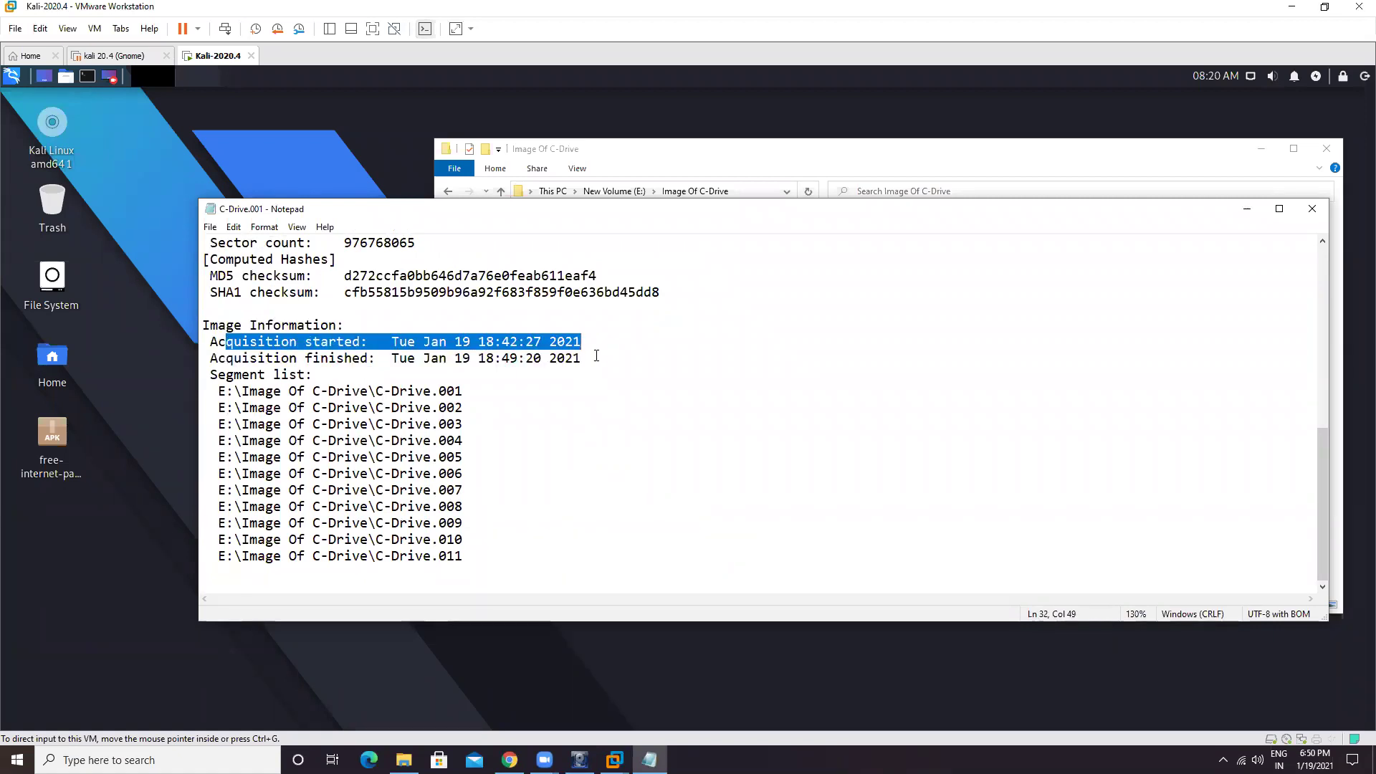
left_click_drag(265, 358, 640, 348)
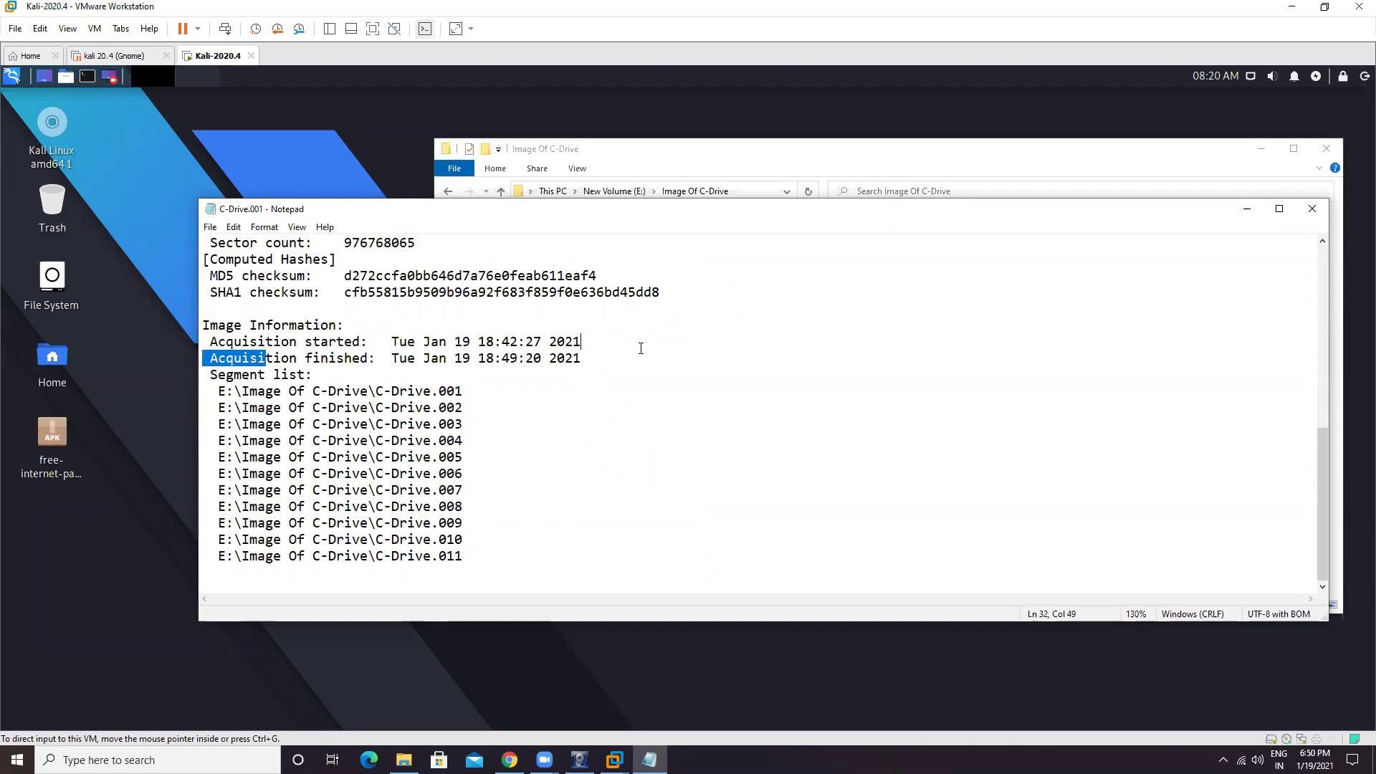
left_click_drag(227, 375, 335, 374)
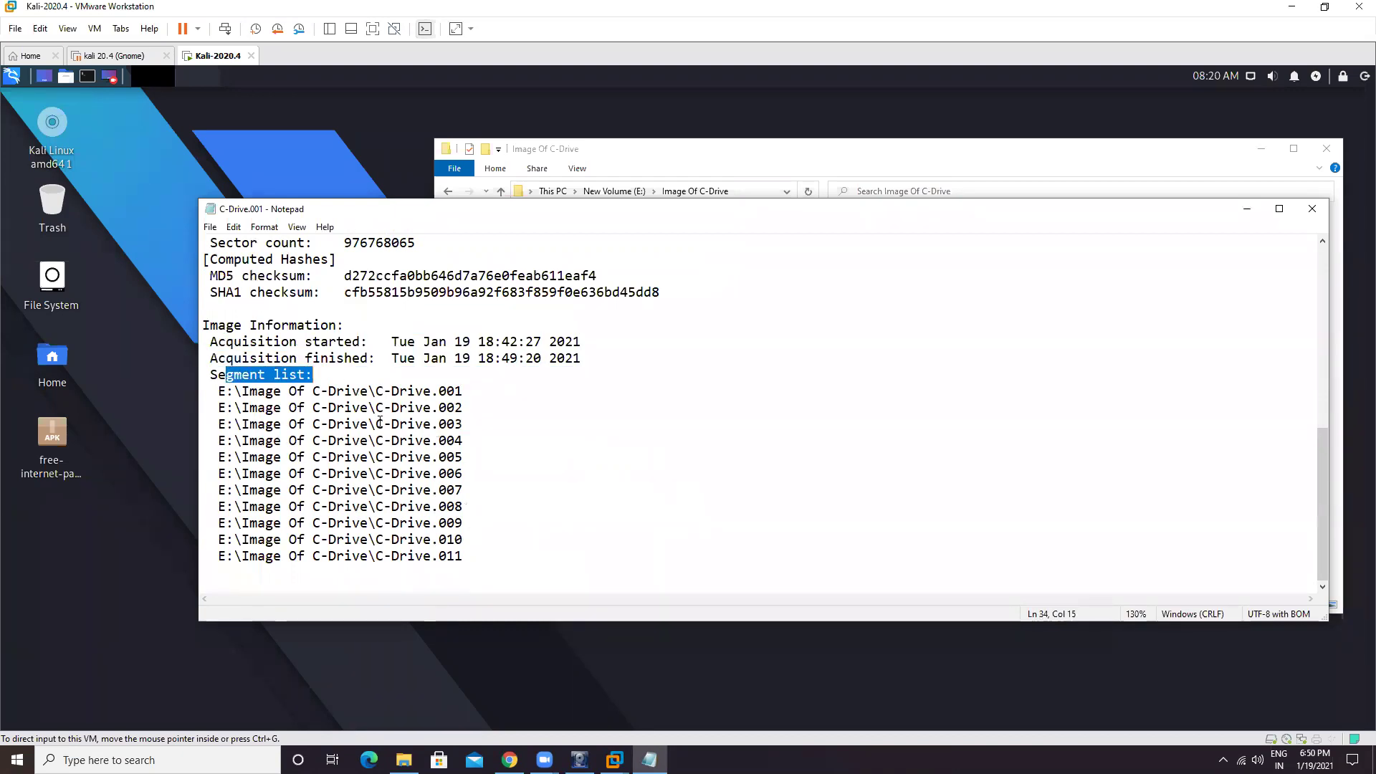
left_click_drag(205, 388, 511, 561)
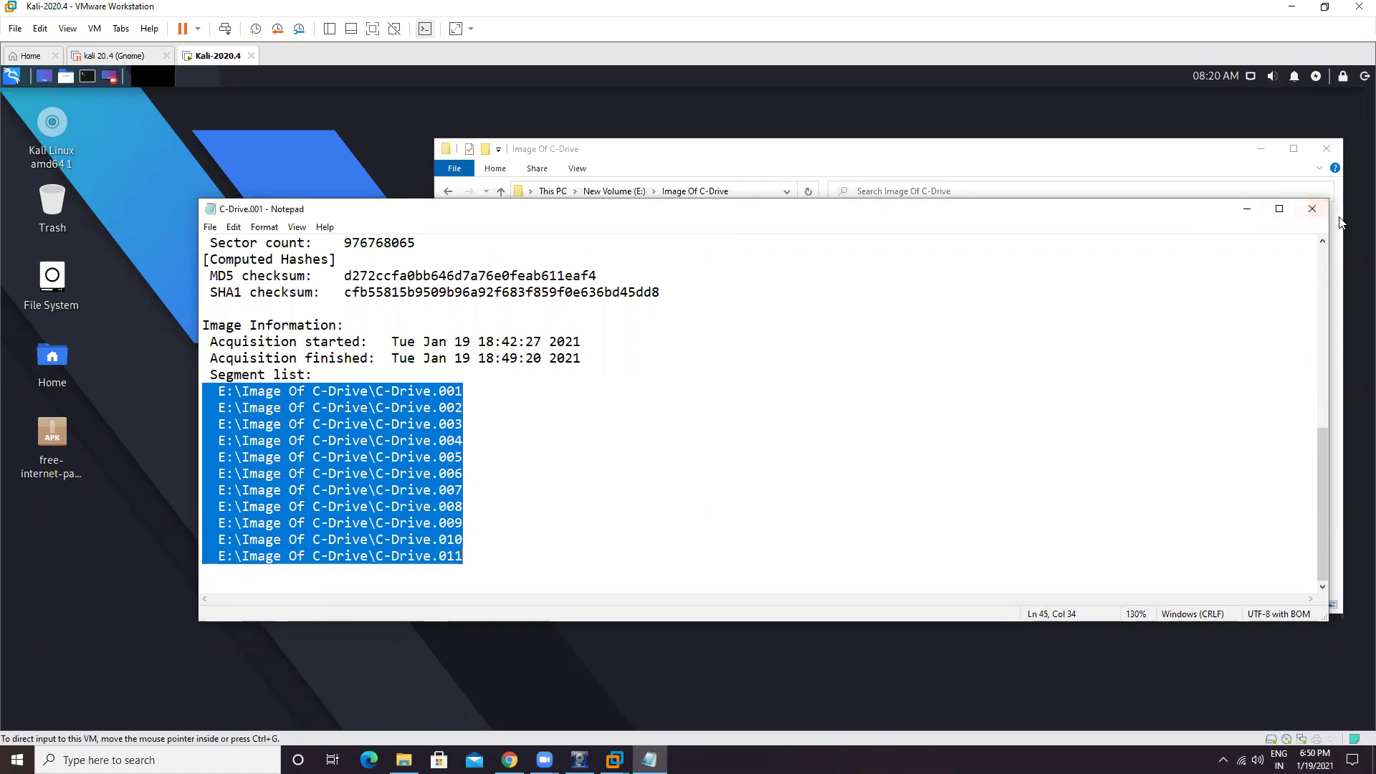
left_click(1312, 209)
Step: Switch to MD5 Calculator by searching for md5, and move its window over the empty part of File Explorer
left_click(158, 760)
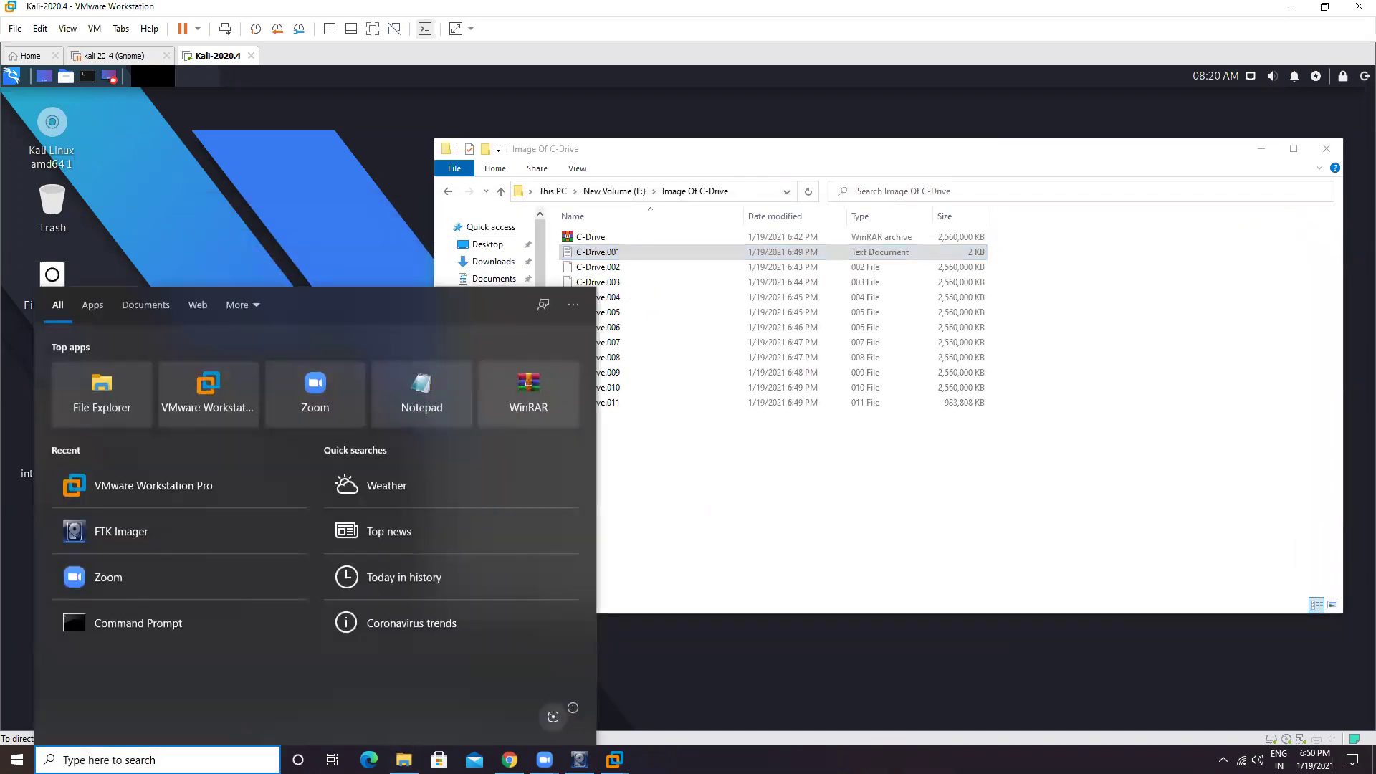
type("md5")
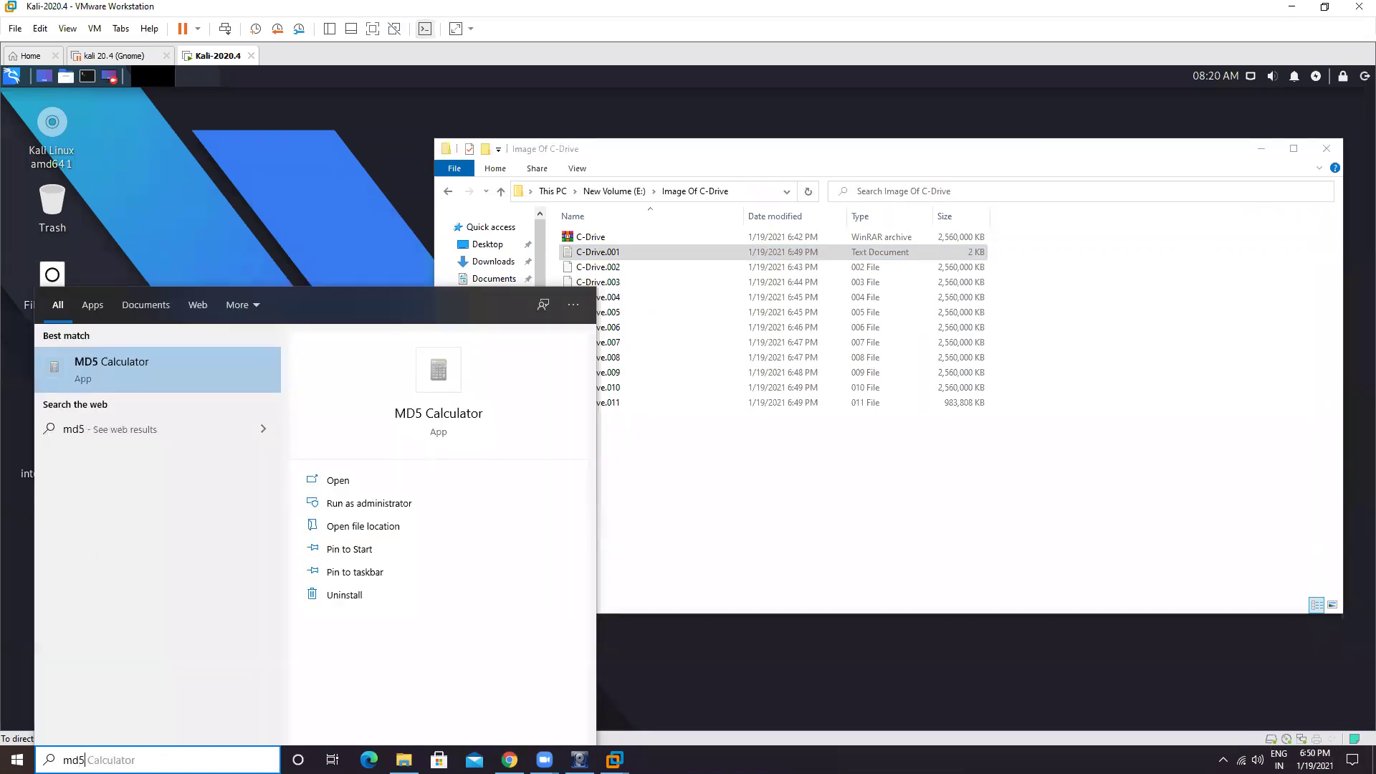
left_click(229, 372)
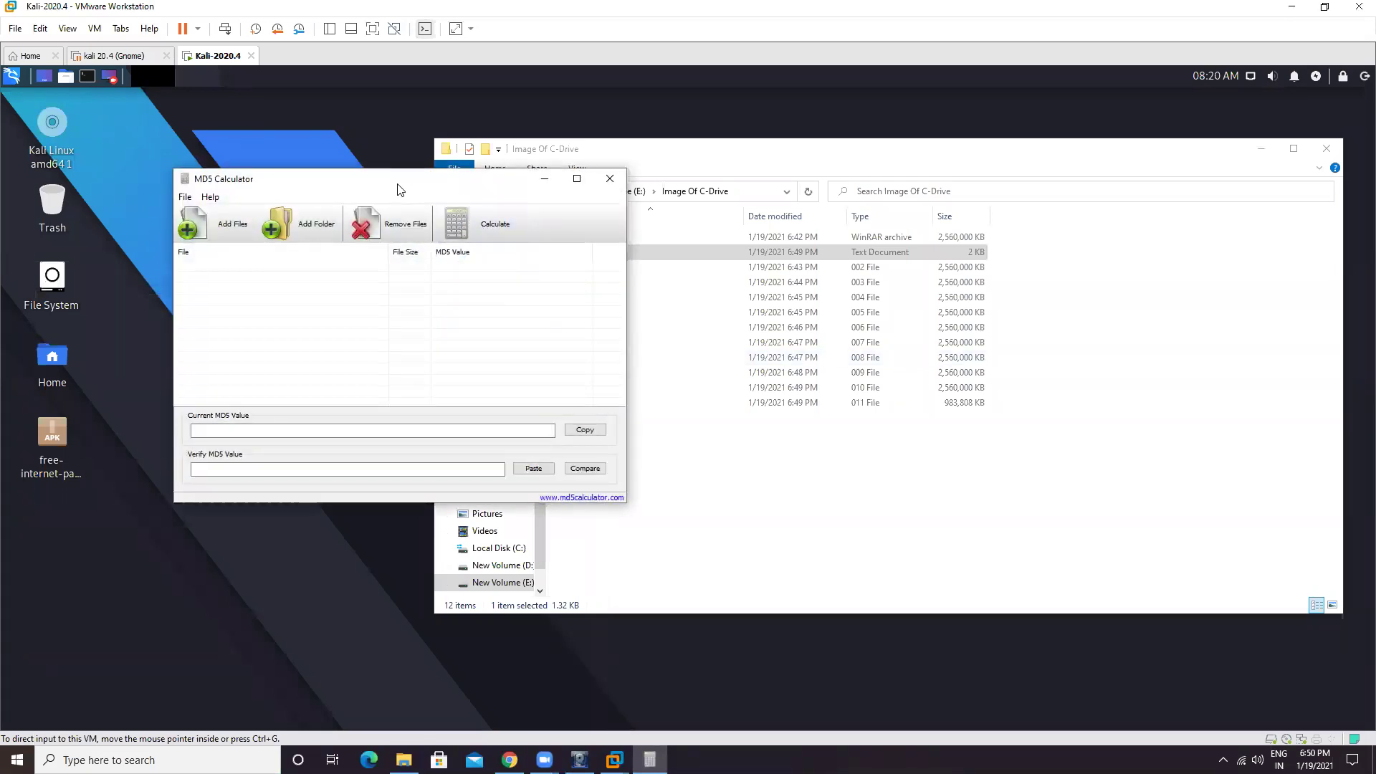
left_click_drag(399, 190, 1022, 301)
Step: Add the fragments C-Drive.002 to C-Drive.011 from Image Of C-Drive on E: and calculate their MD5 values
left_click(846, 351)
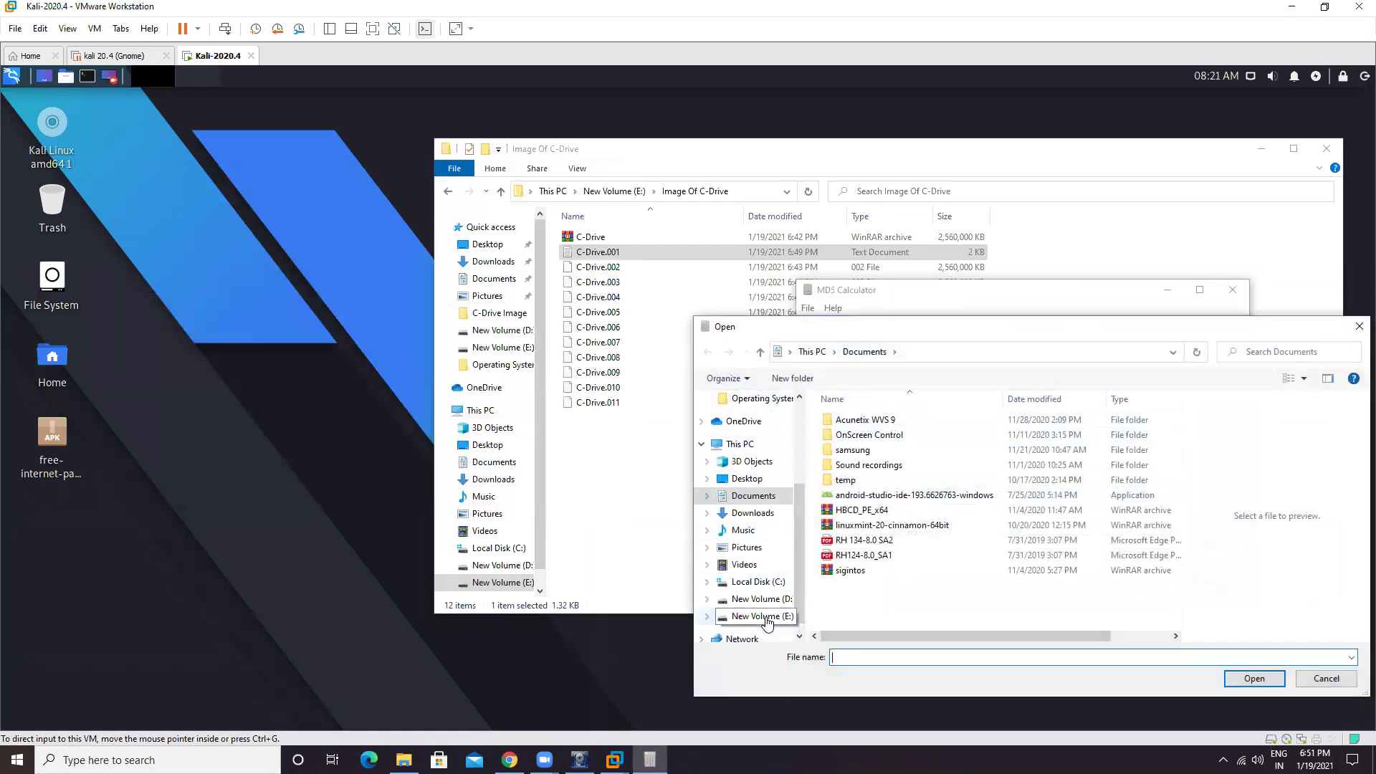
left_click(766, 621)
double_click(887, 435)
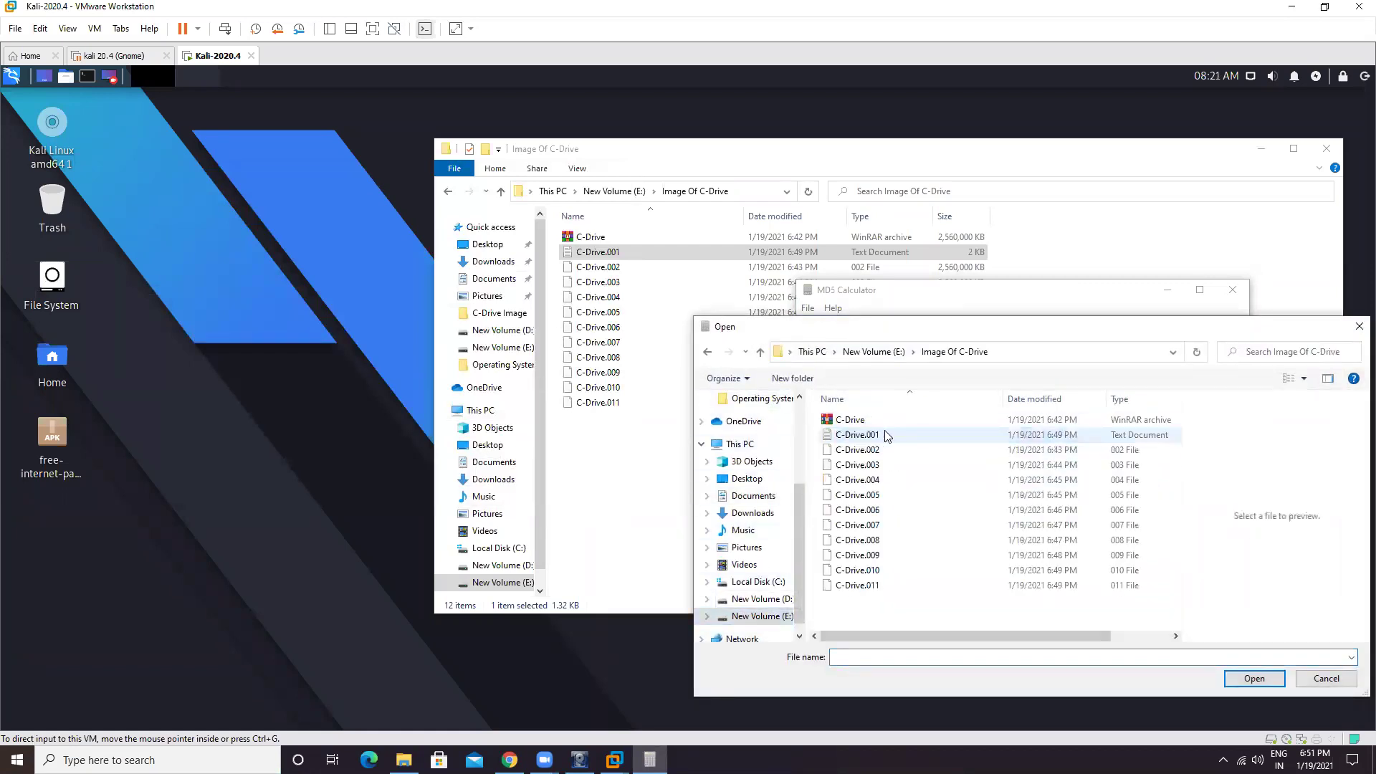
left_click(902, 449)
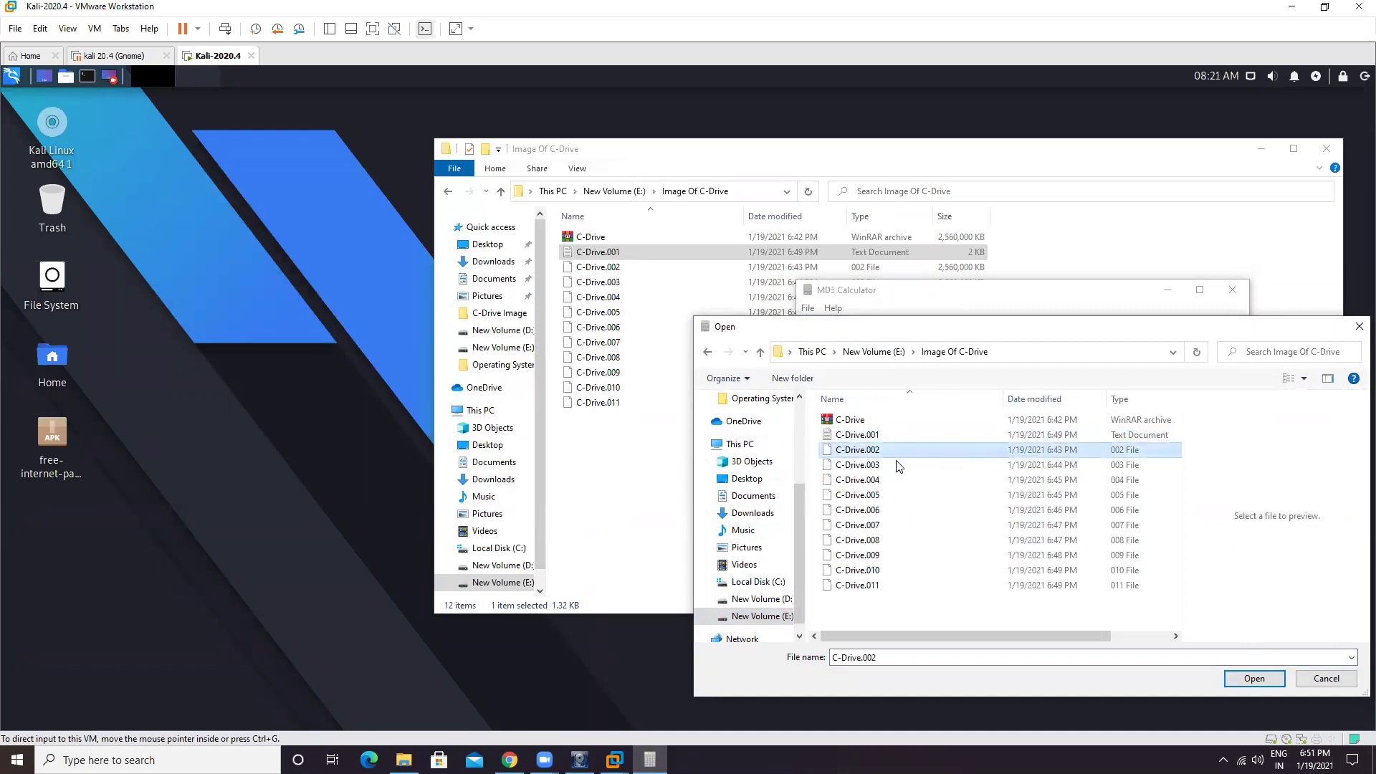
left_click(902, 465, "shift")
left_click(902, 480, "shift")
left_click(907, 494, "shift")
left_click(910, 509, "shift")
left_click(918, 524, "shift")
left_click(923, 540, "shift")
left_click(928, 555, "shift")
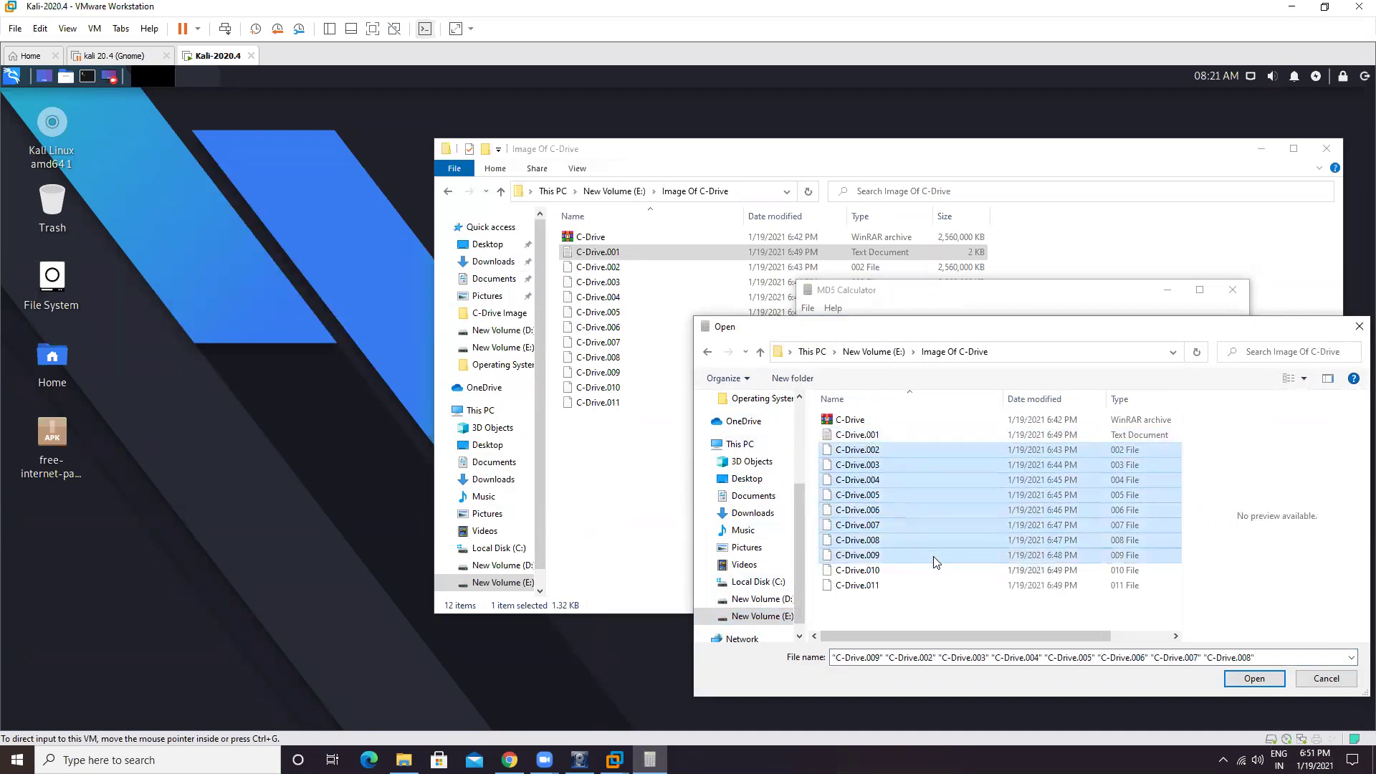
left_click(932, 571, "shift")
left_click(936, 585, "shift")
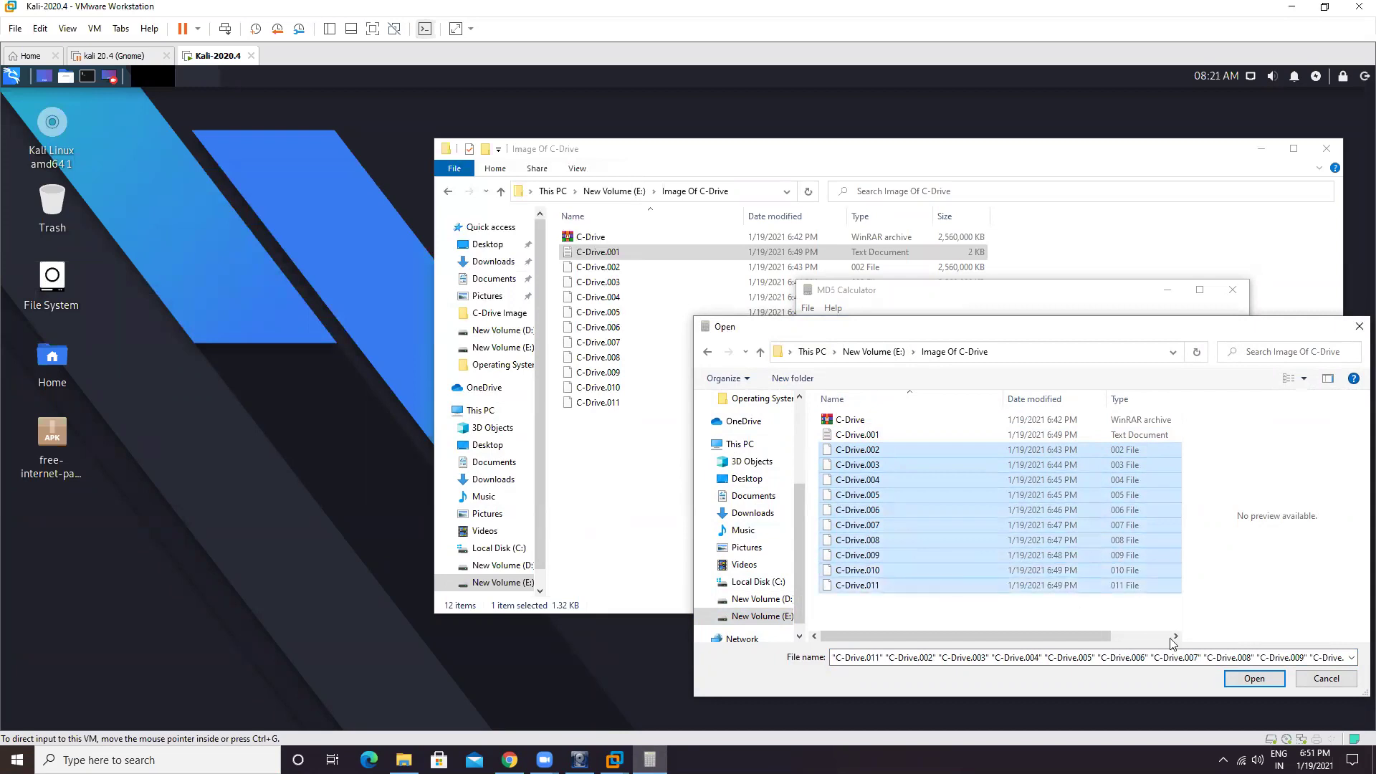
left_click(1254, 679)
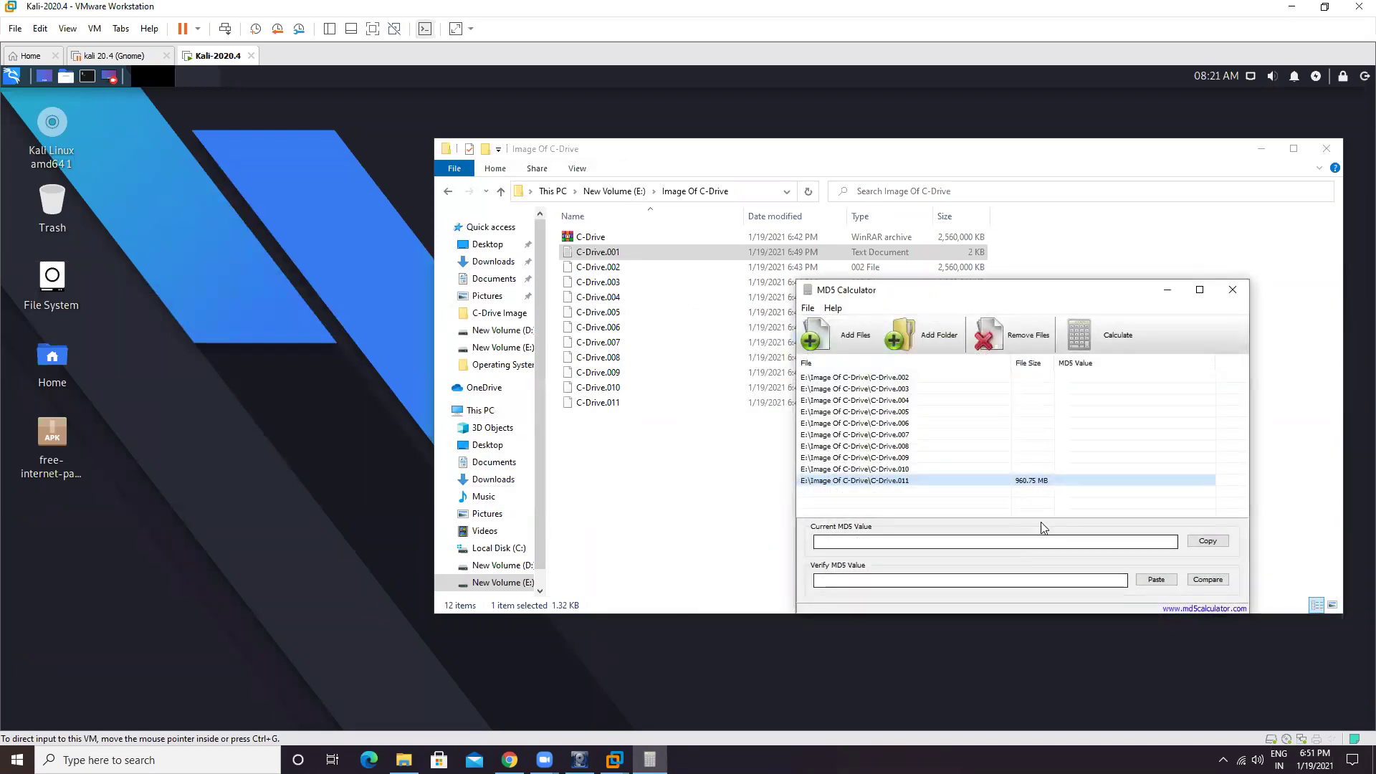
left_click(1094, 348)
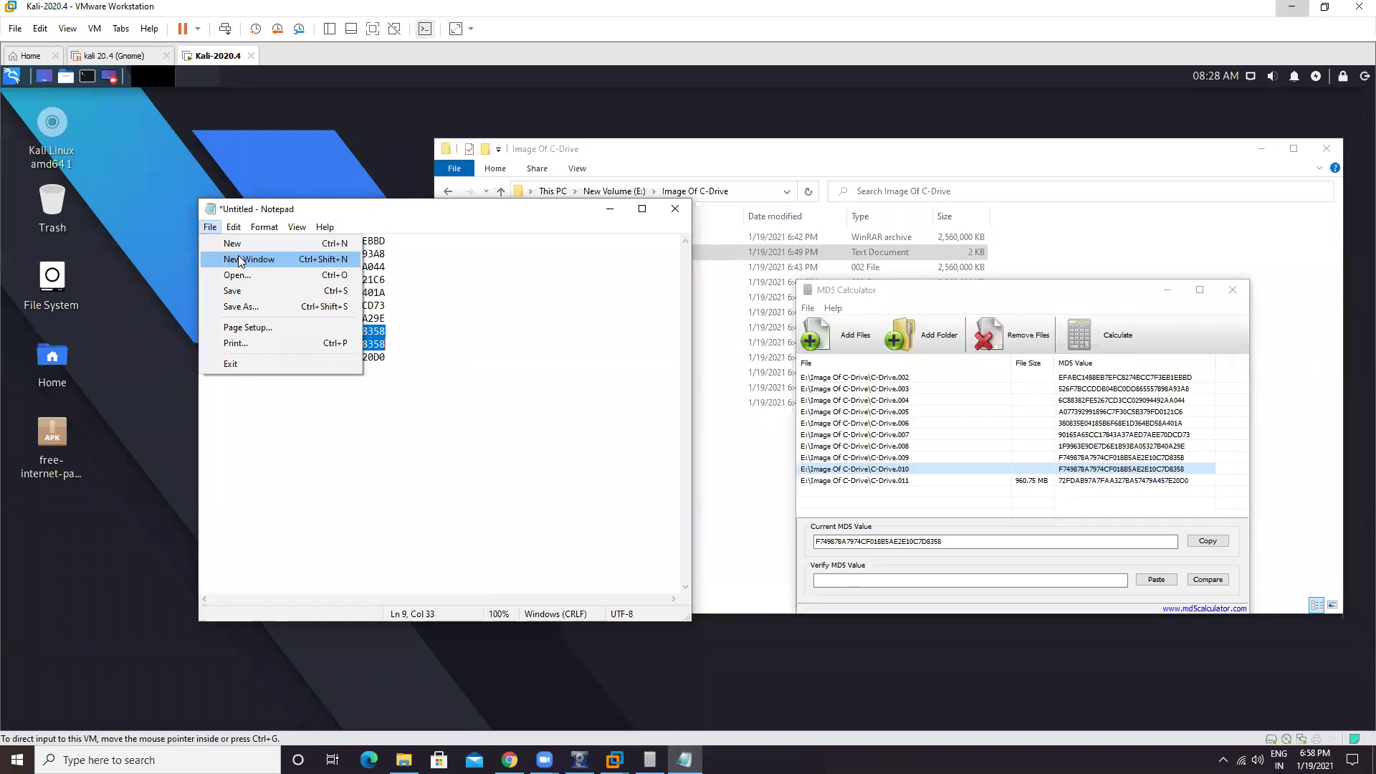
Step: Save the Notepad list of MD5 values as a text document named Hashes in the Image Of C-Drive folder on E:
left_click(240, 306)
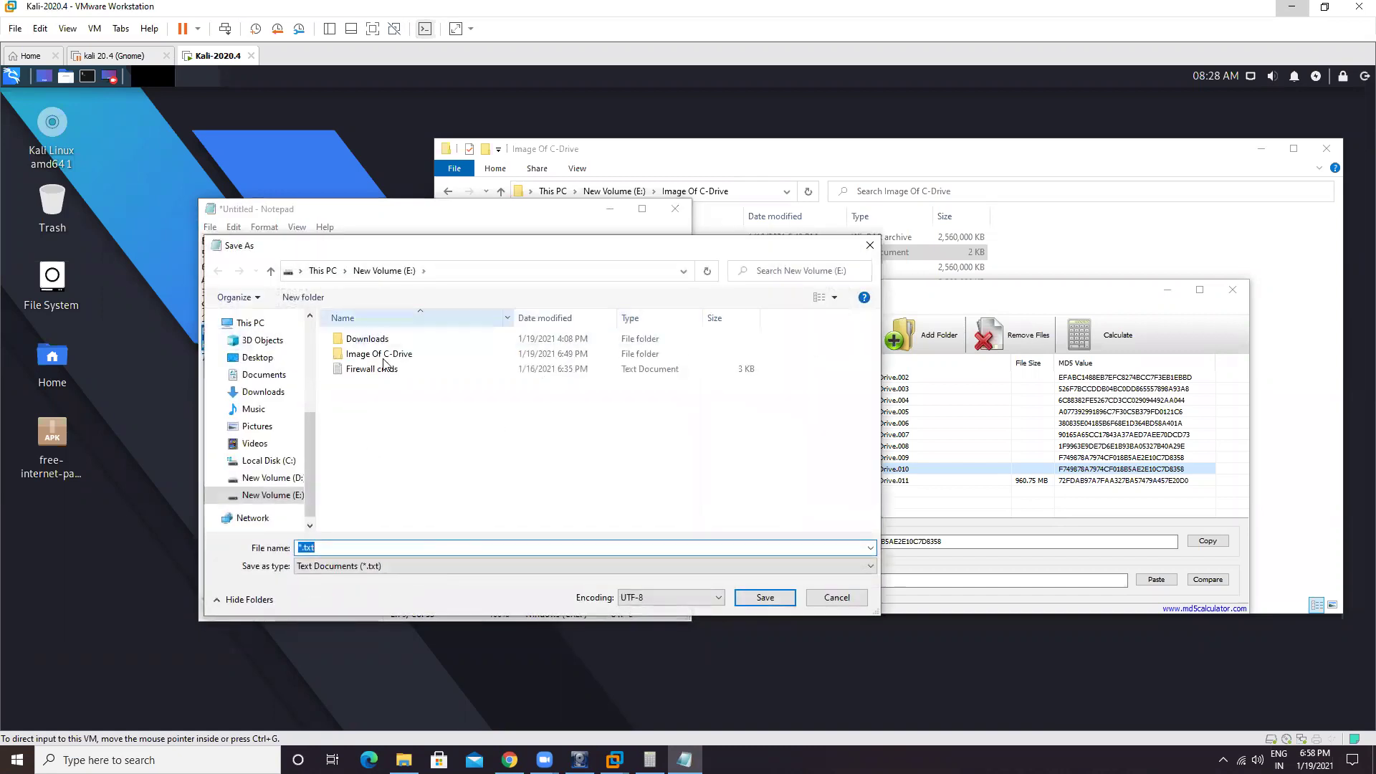
double_click(378, 354)
left_click(334, 547)
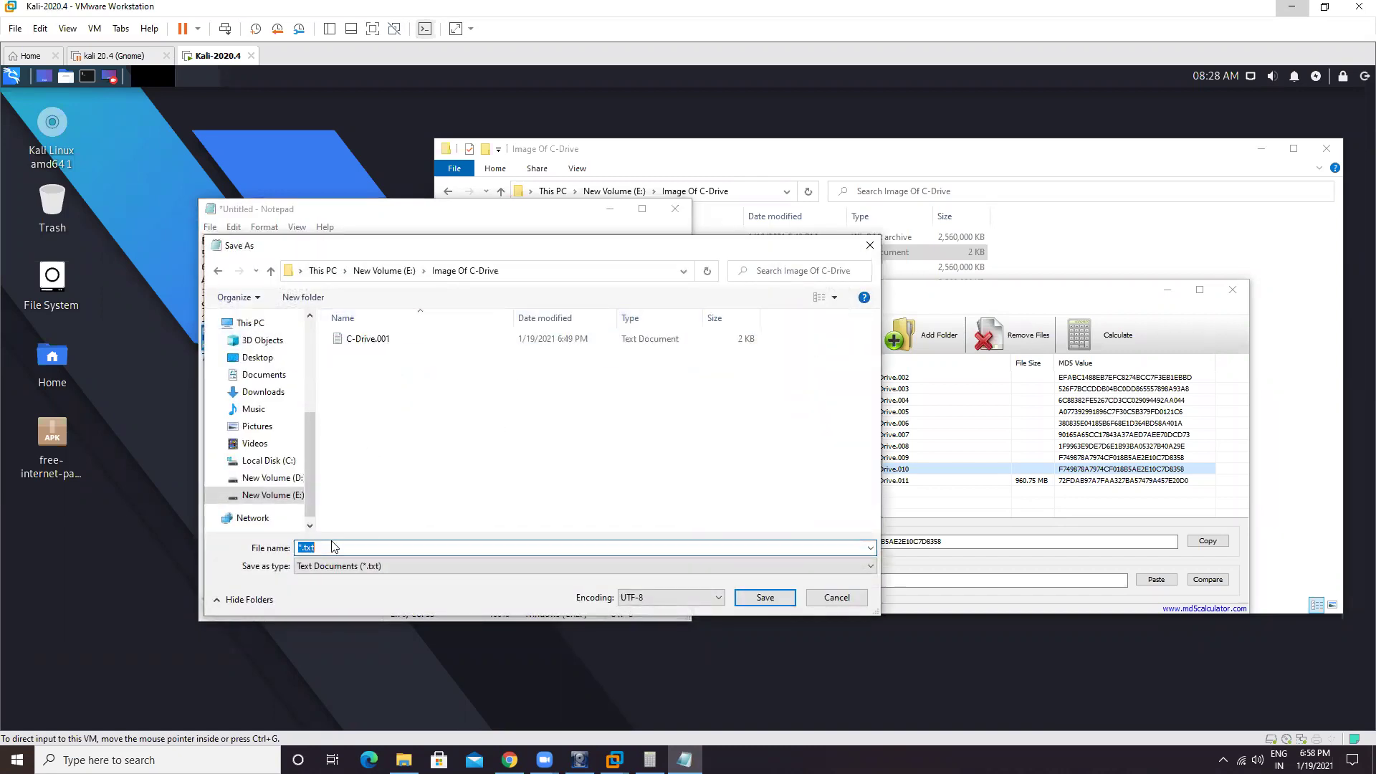
type("Has")
key("BackSpace")
type("hes")
key("Return")
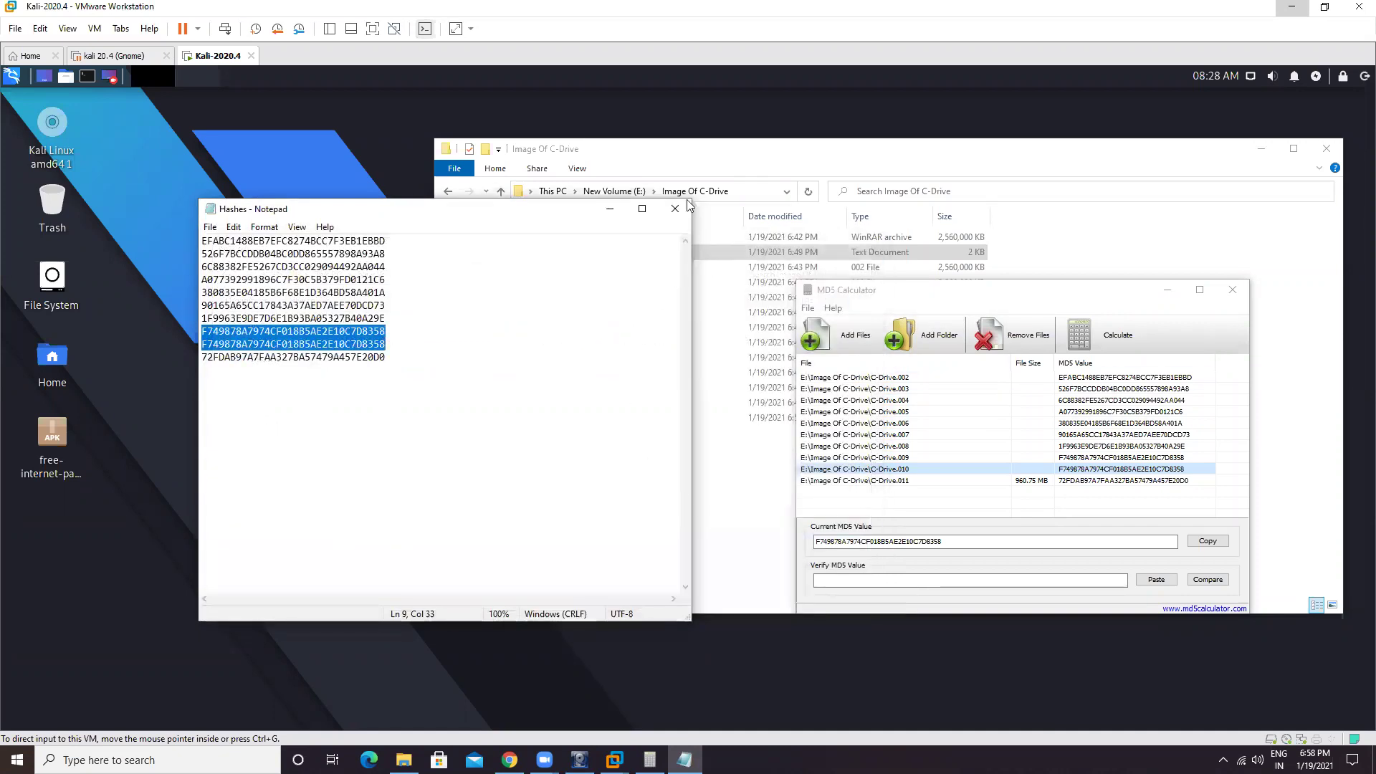
Step: Close the Hashes text document and MD5 Calculator, and clear the file selection in the Image Of C-Drive folder
left_click(674, 209)
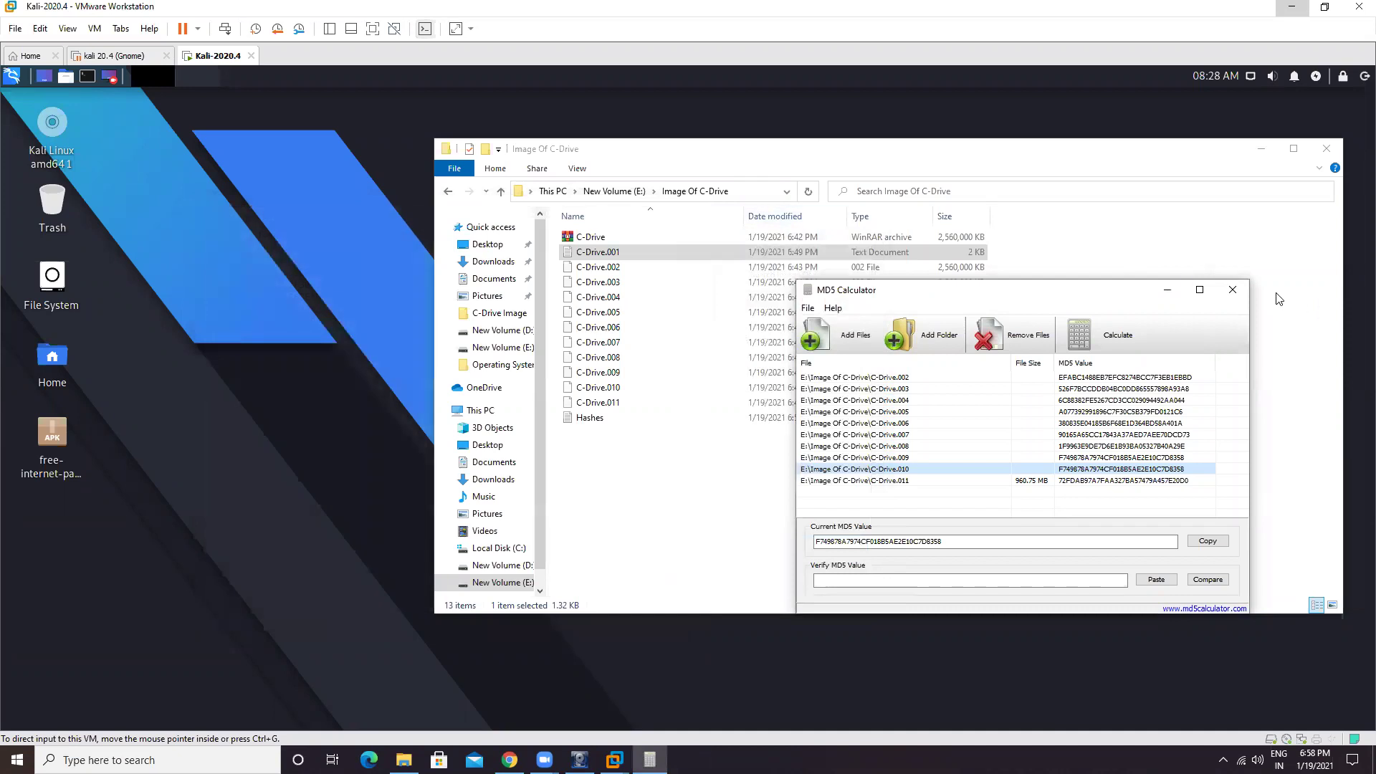
left_click(1232, 290)
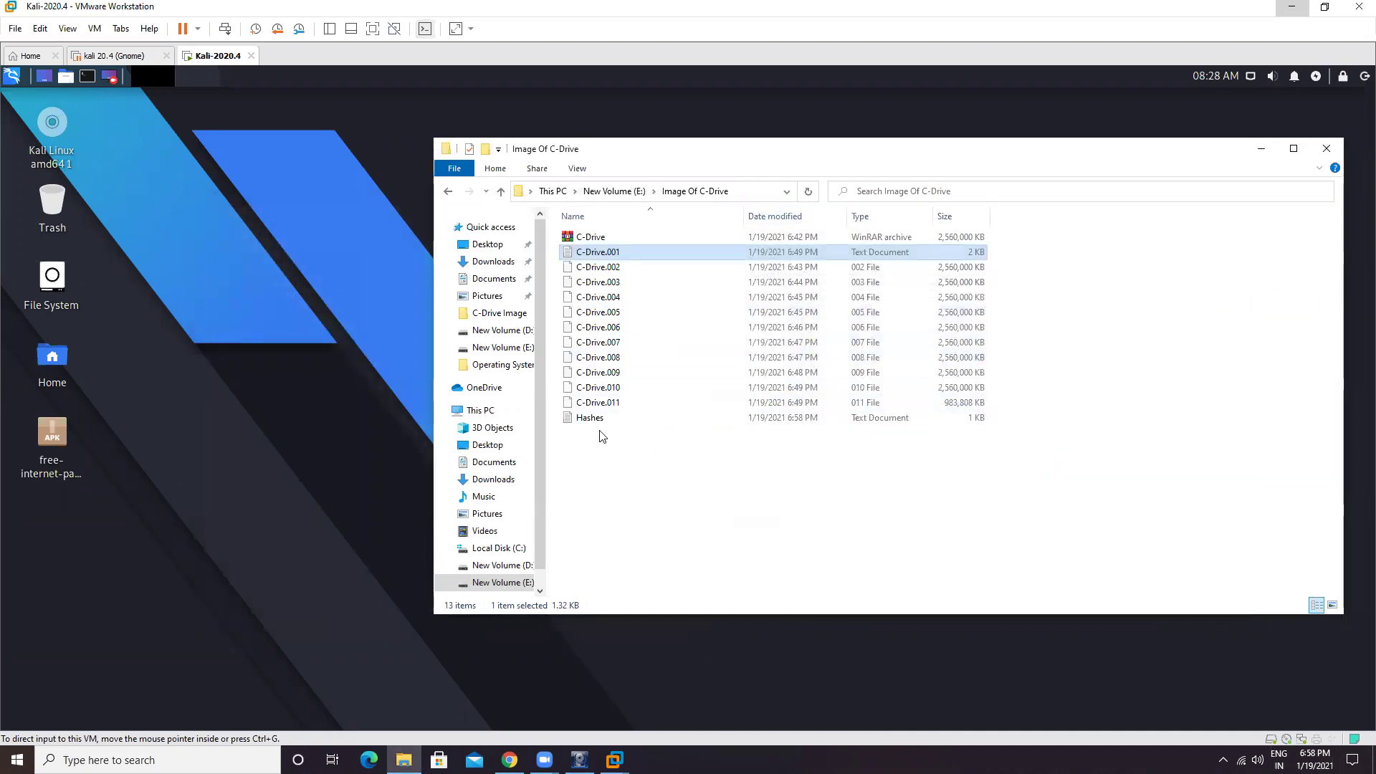
left_click(647, 460)
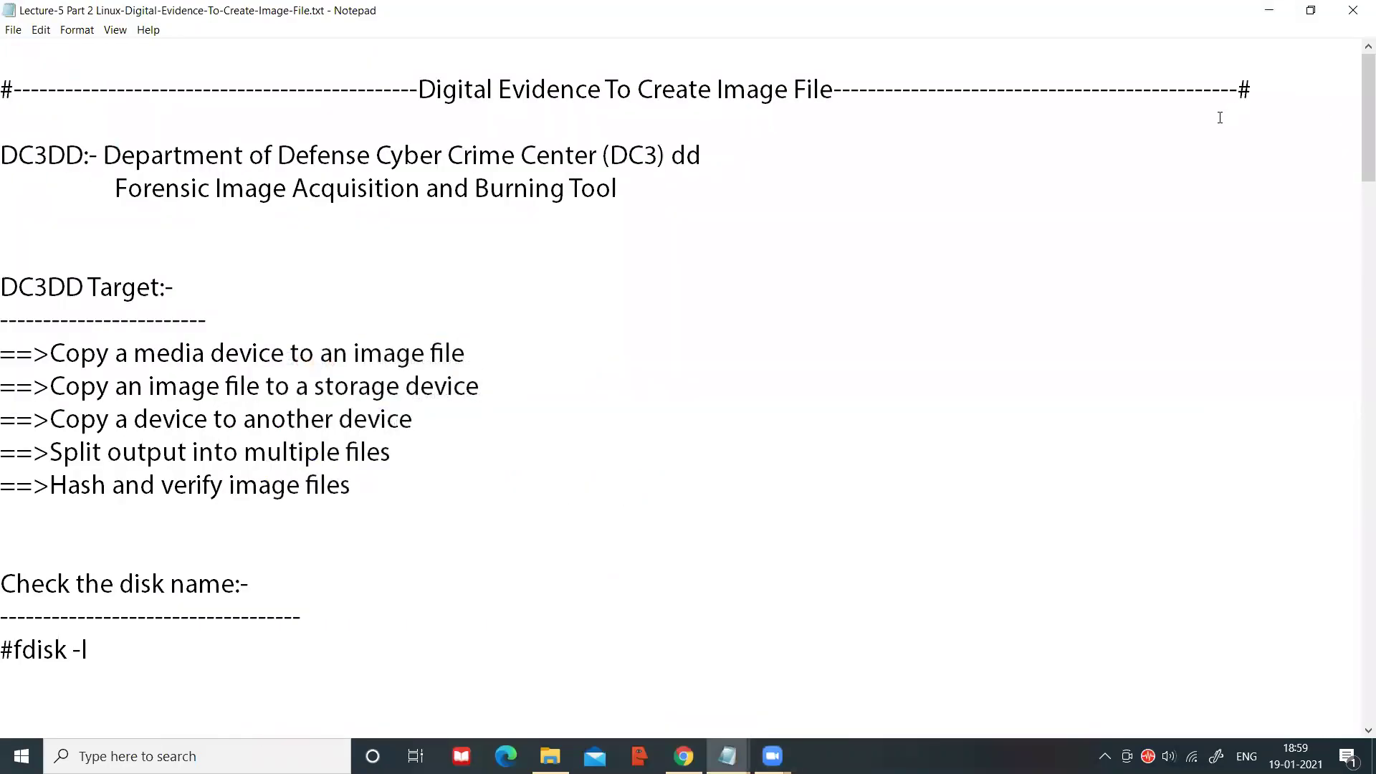
Step: Read the DC3DD abbreviation, its full name and its tool description in the Linux digital evidence lecture notes, highlighting each part
left_click_drag(2, 156, 81, 158)
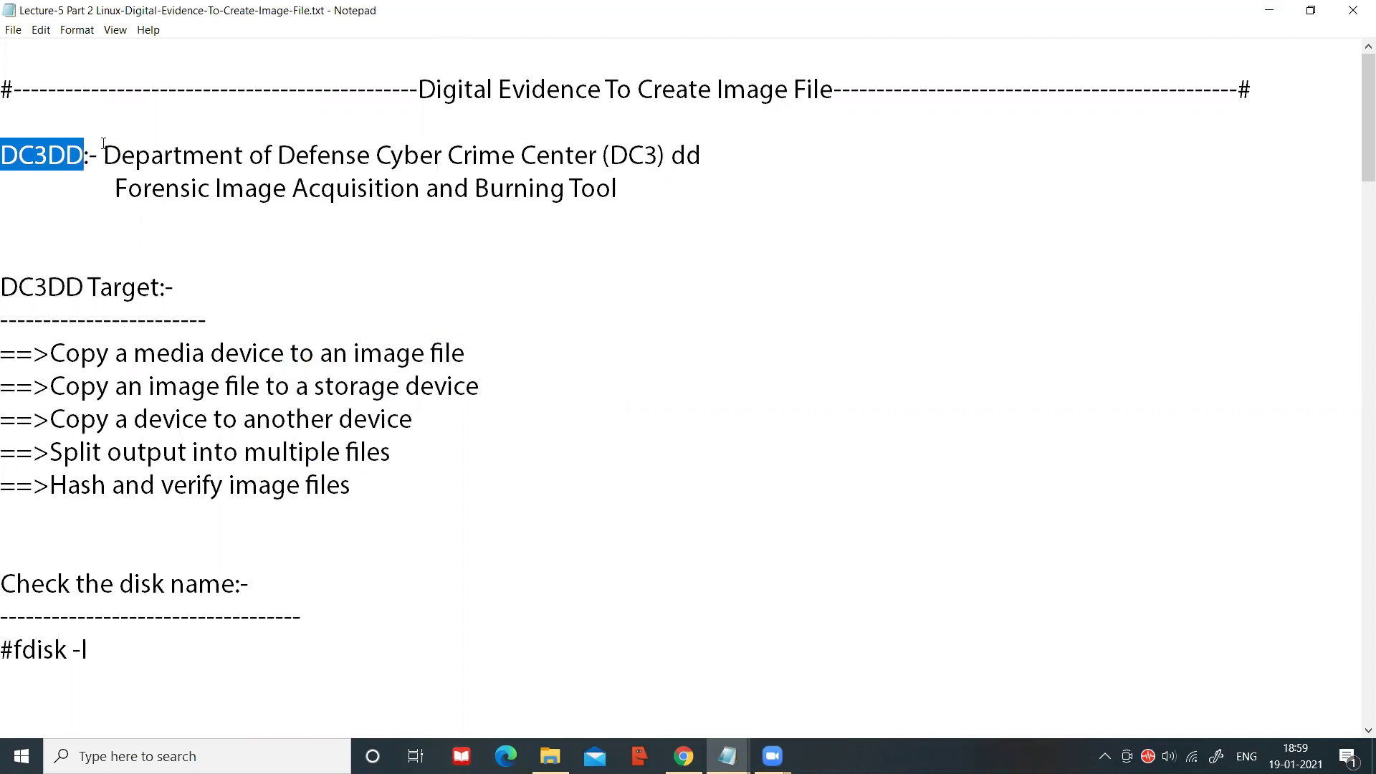
left_click_drag(106, 158, 450, 159)
key("ctrl+shift+Right")
key("ctrl+shift+Right")
key("ctrl+shift+Right")
key("ctrl+shift+Right")
key("ctrl+shift+Right")
key("ctrl+shift+Right")
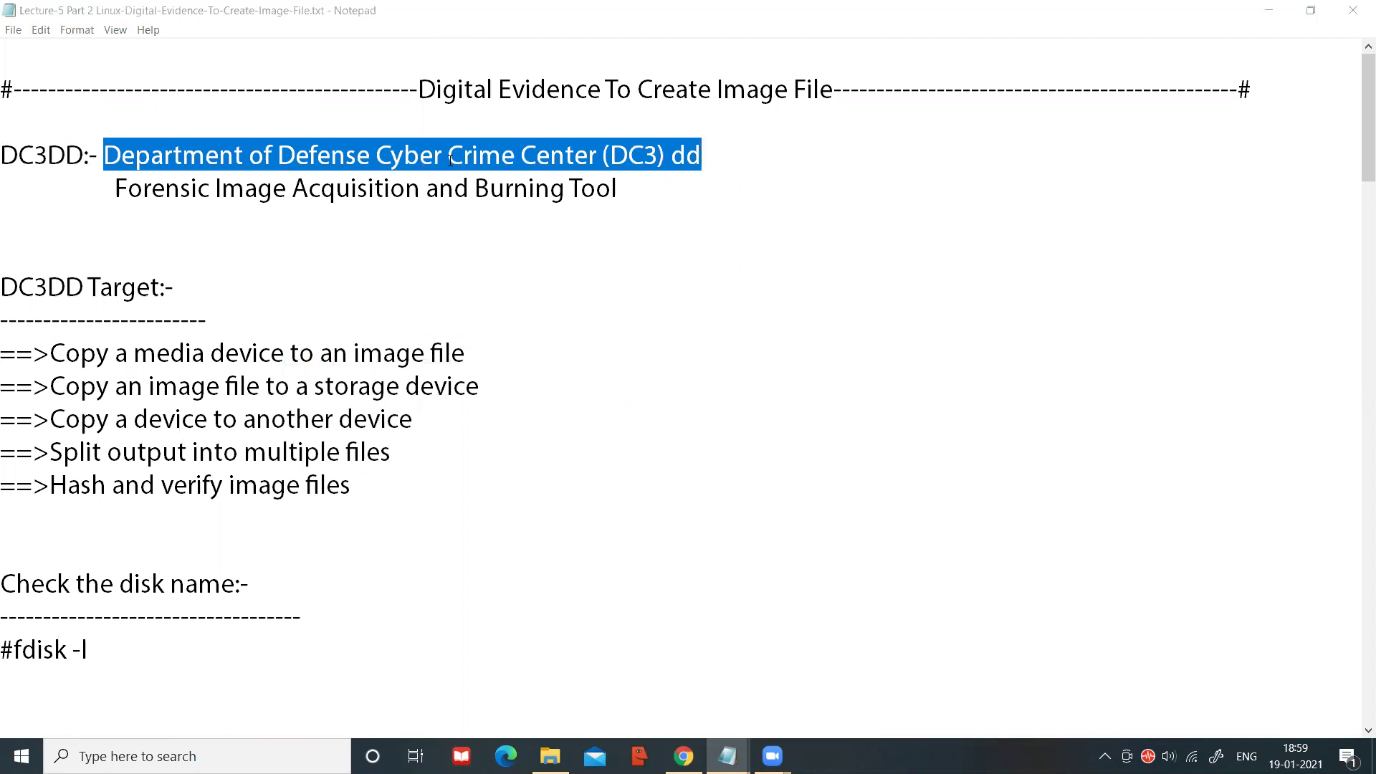
left_click_drag(116, 188, 619, 207)
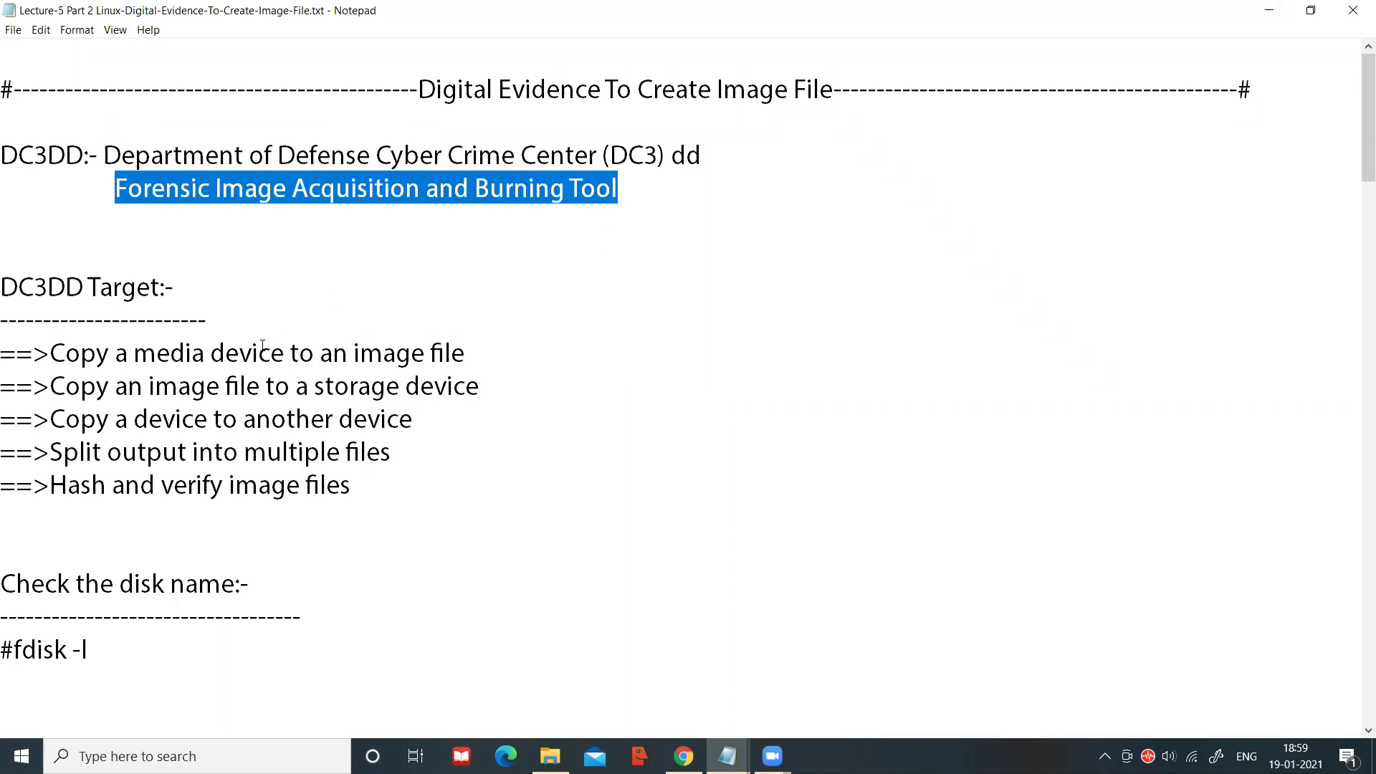
Step: Go through the DC3DD Target list in the notes, highlighting each entry from copying a media device to hashing and verifying image files
left_click_drag(3, 287, 190, 289)
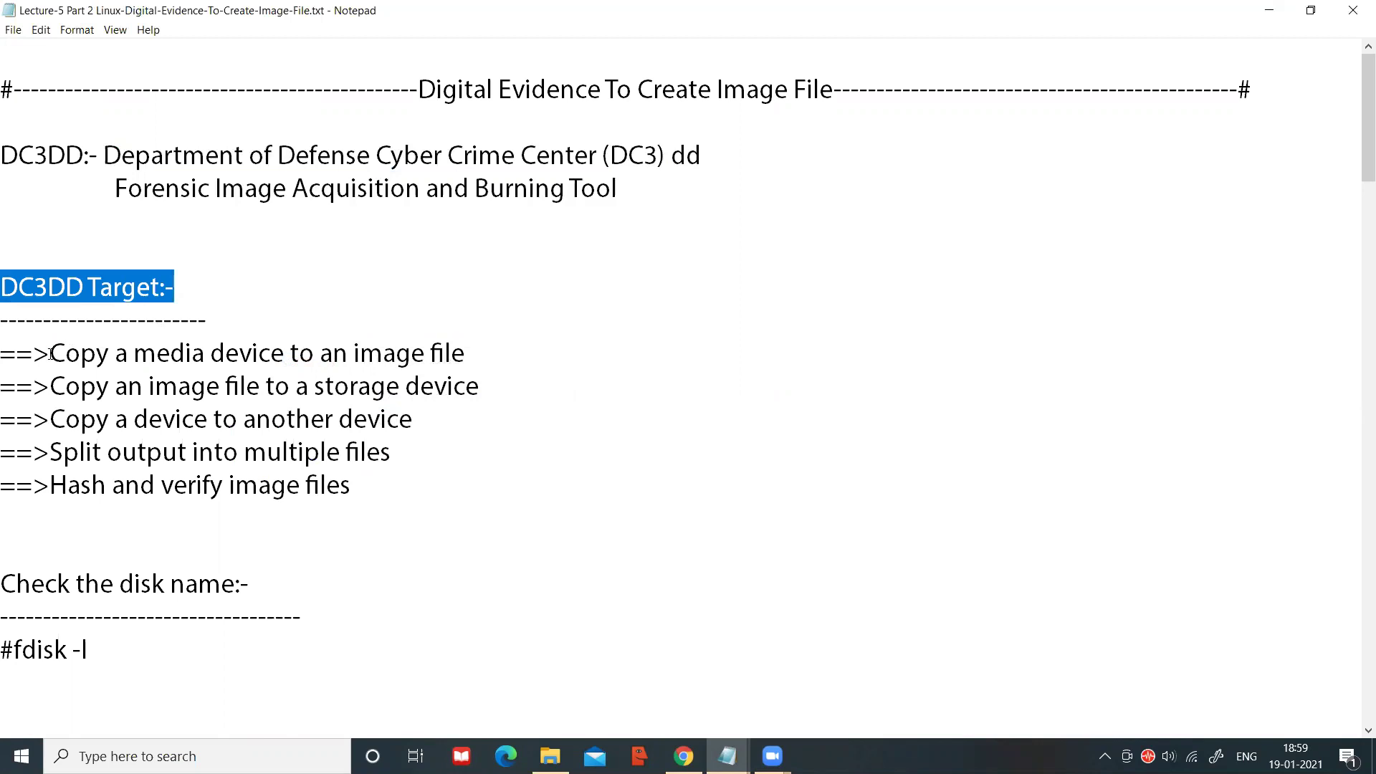
left_click_drag(50, 353, 476, 355)
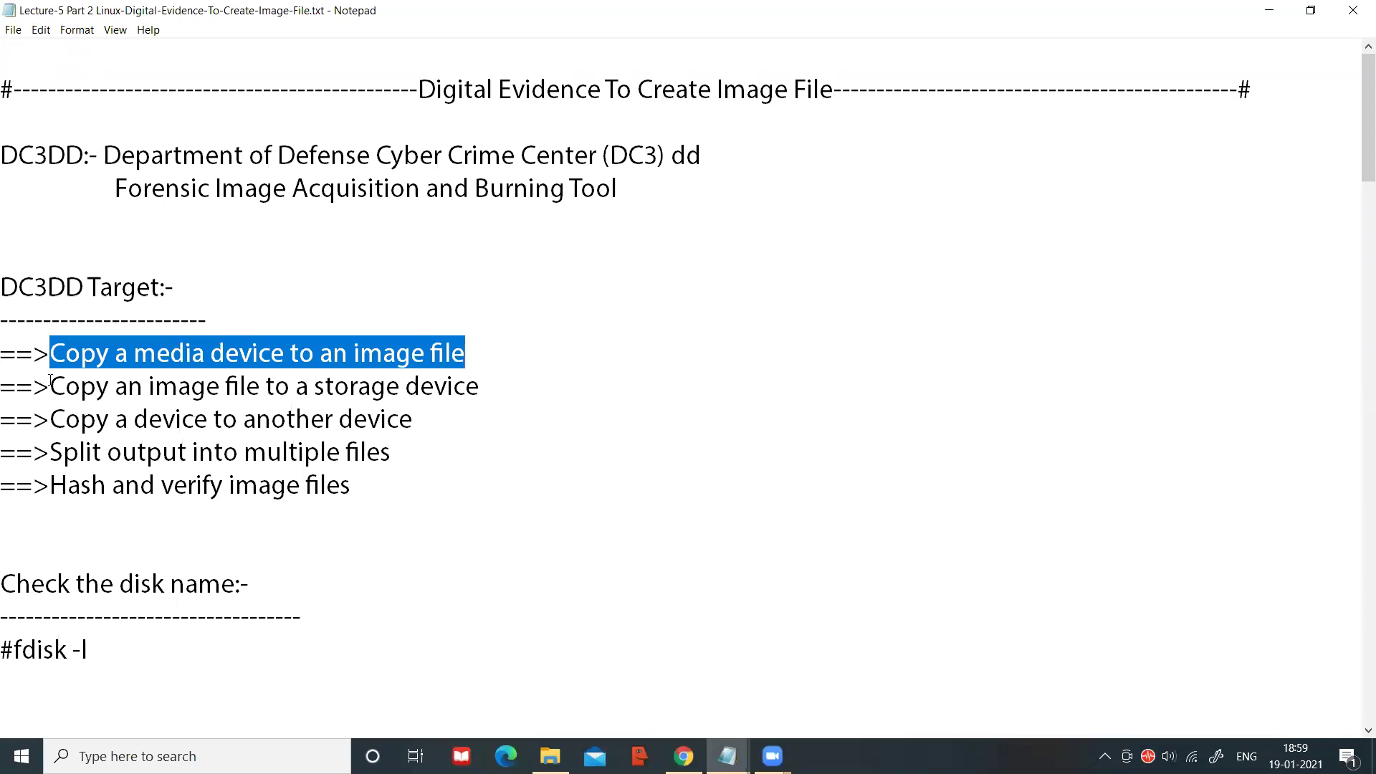
left_click_drag(52, 387, 480, 387)
left_click_drag(52, 420, 423, 421)
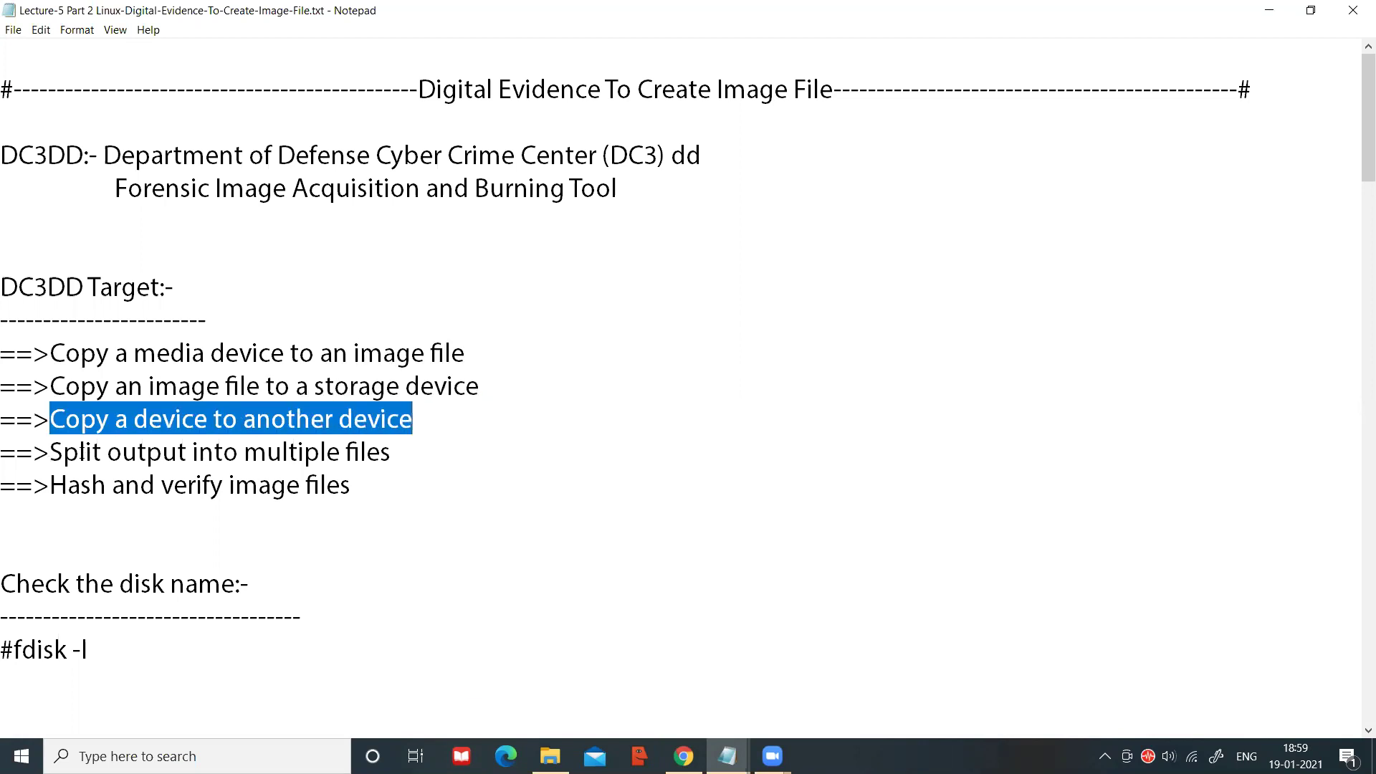
left_click_drag(49, 456, 420, 457)
left_click_drag(49, 487, 360, 498)
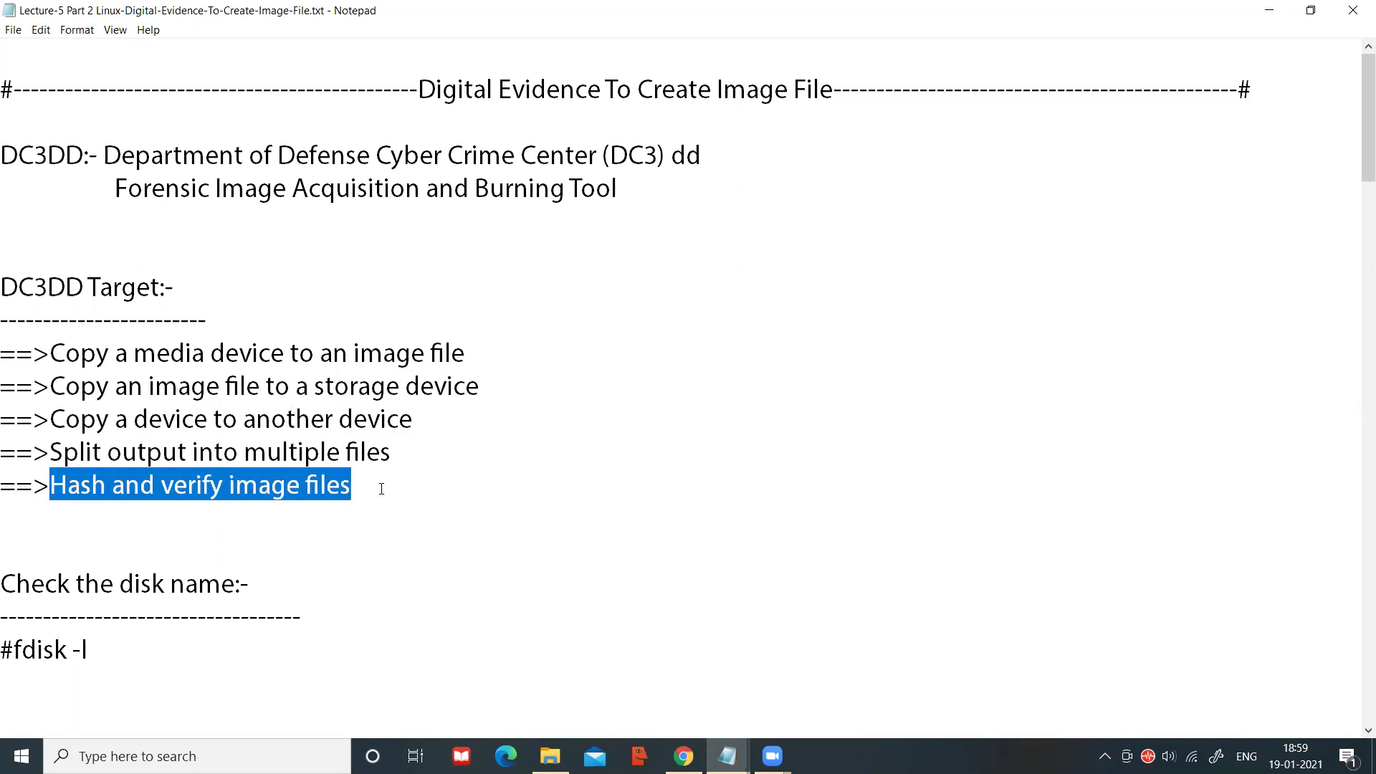
Step: Find the section on checking the disk name in the notes and highlight its heading
scroll(379, 491, "down", 1)
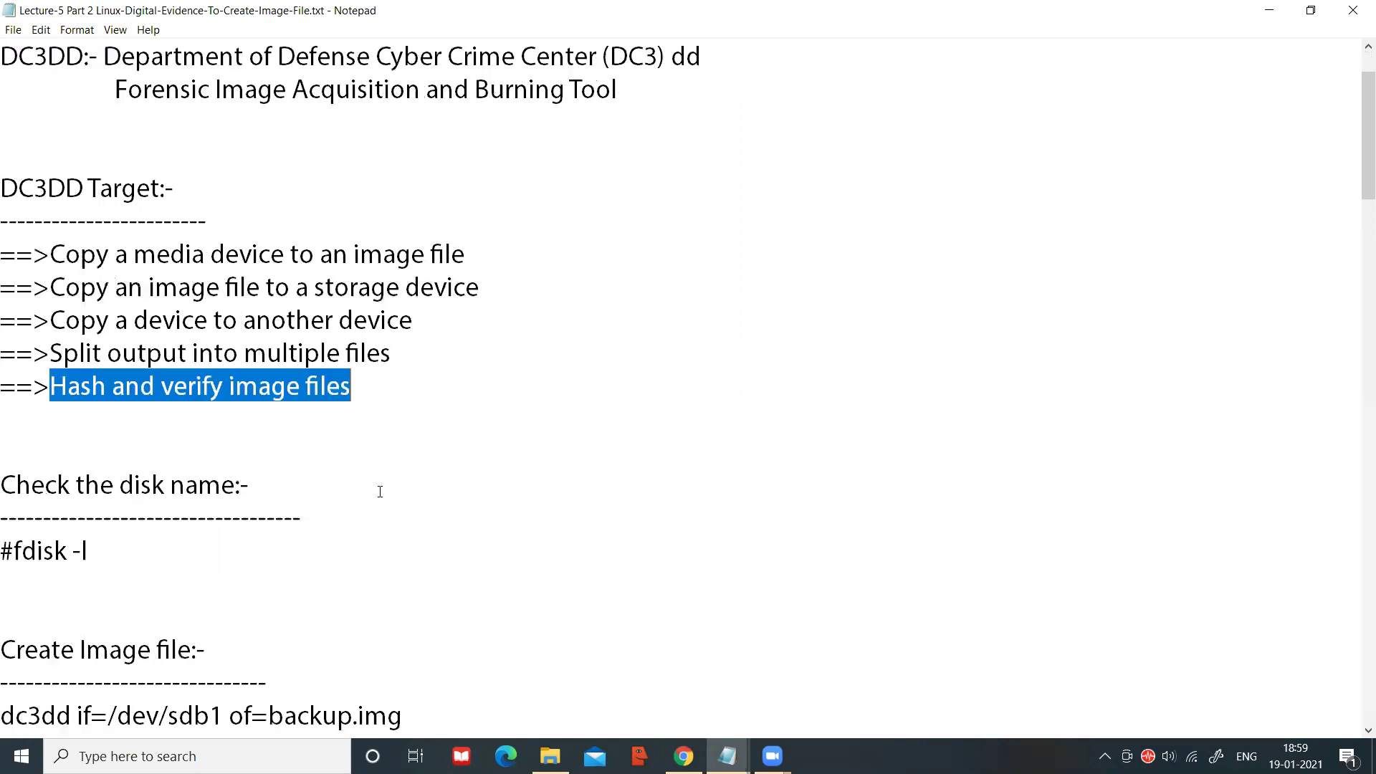
scroll(373, 495, "down", 2)
scroll(370, 501, "up", 1)
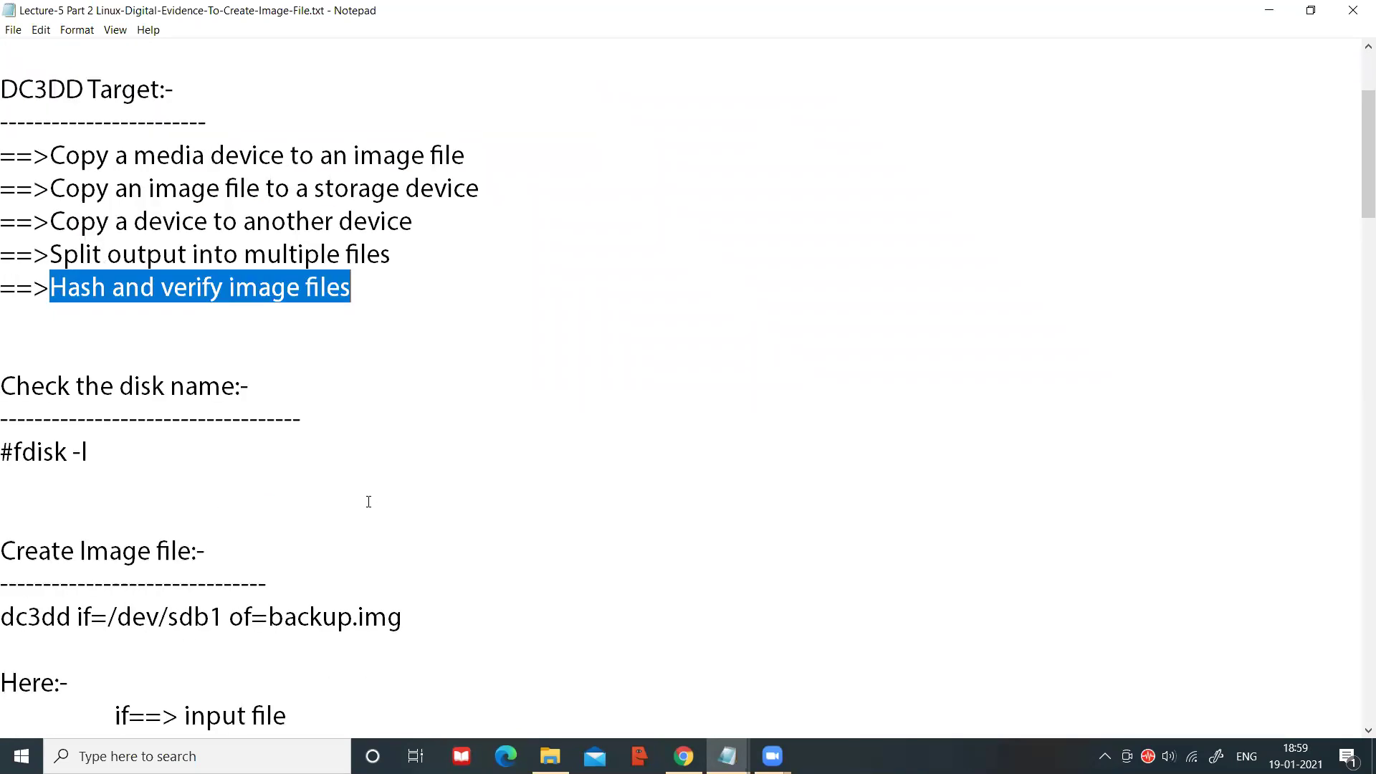
left_click(8, 386)
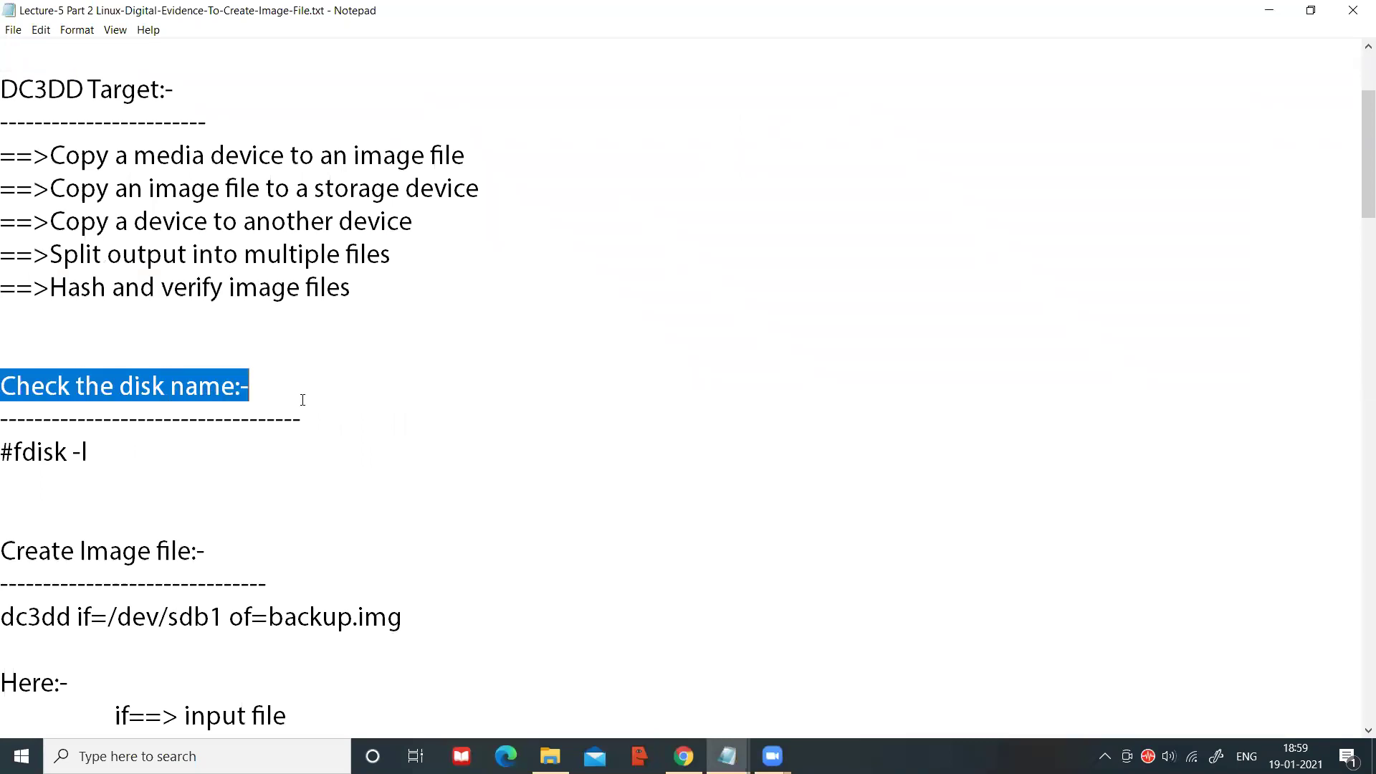